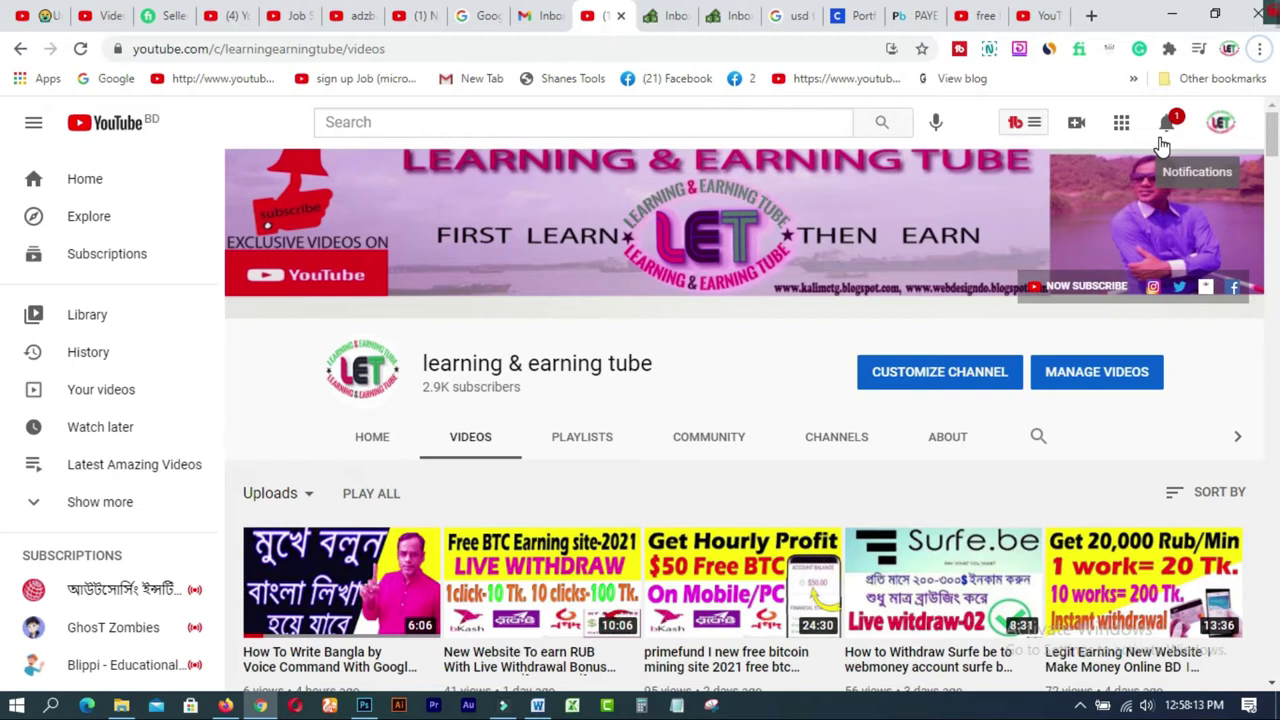
Look over the channel's uploaded videos, the Inbox Cash home page and the USD to taka conversion
key("ctrl+Tab")
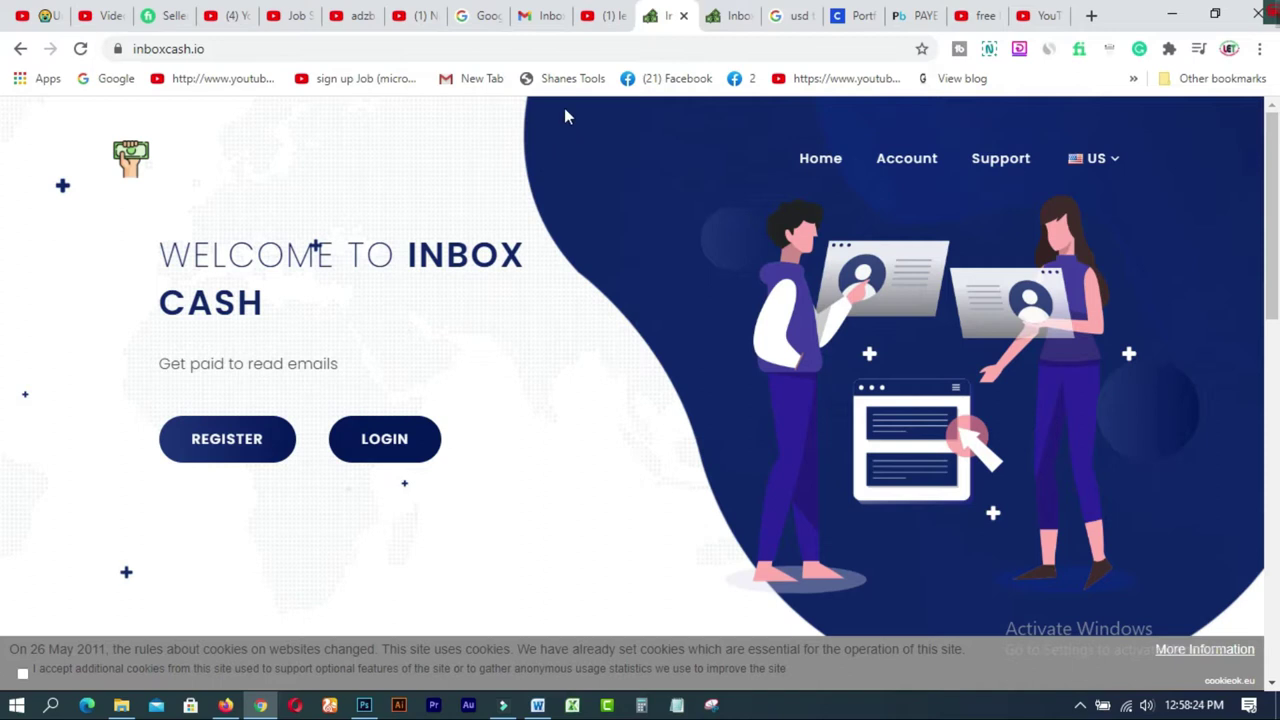
left_click(603, 16)
left_click_drag(1272, 135, 1272, 196)
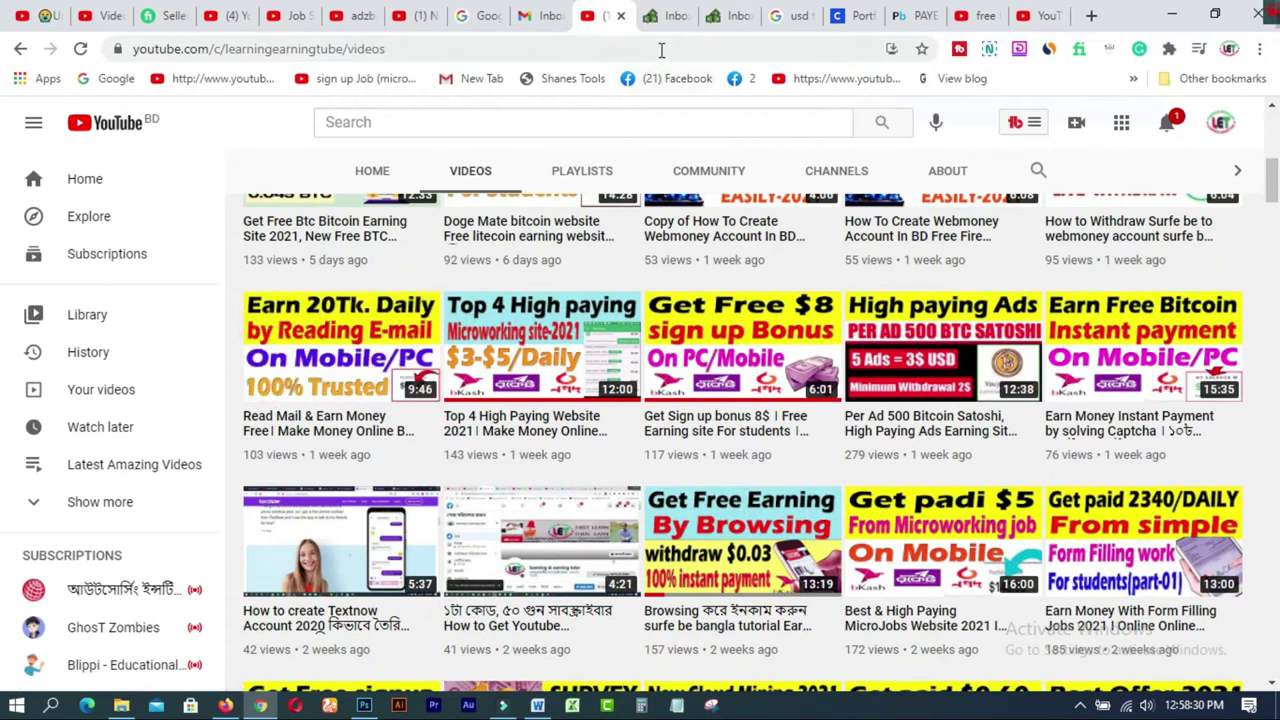
left_click(666, 18)
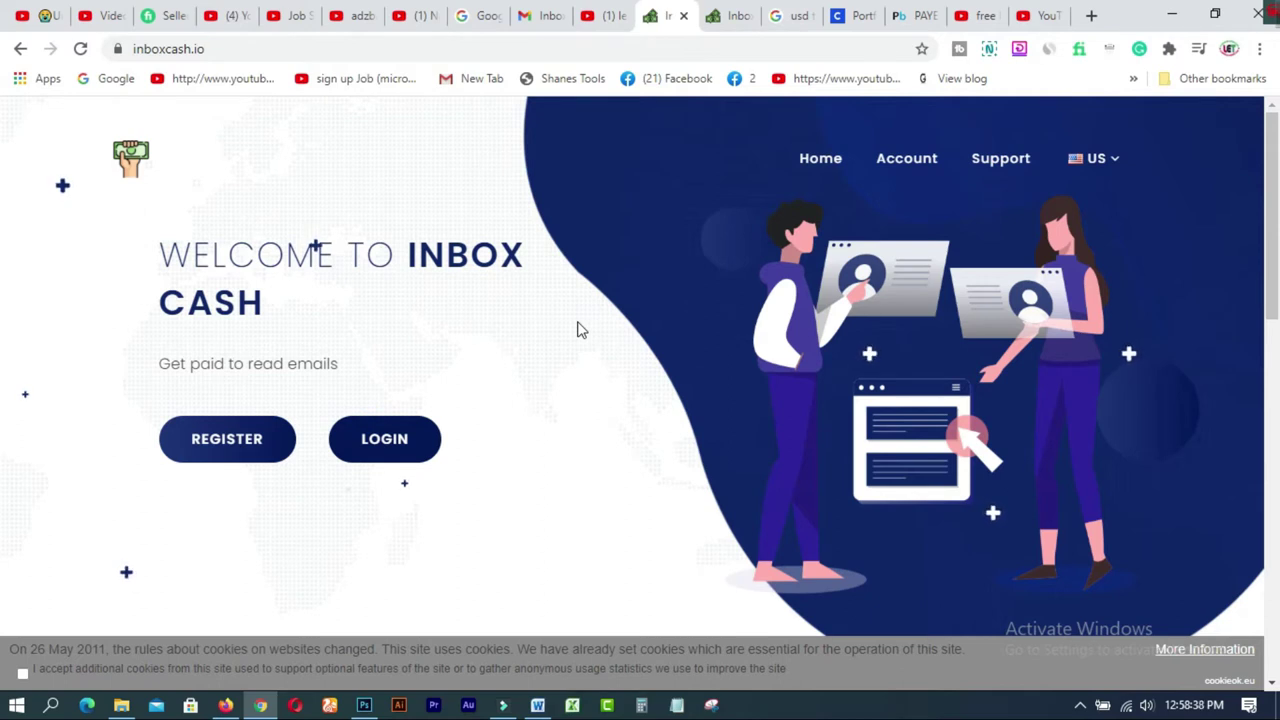
left_click(795, 20)
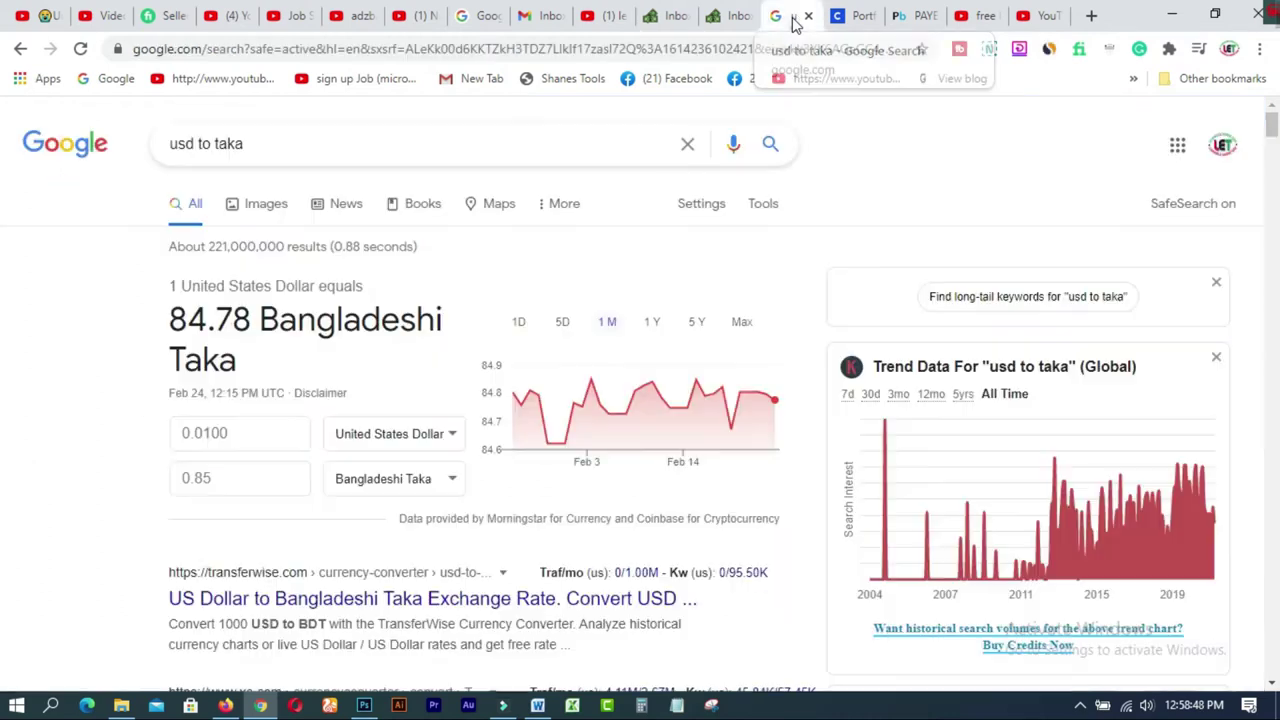
left_click(486, 16)
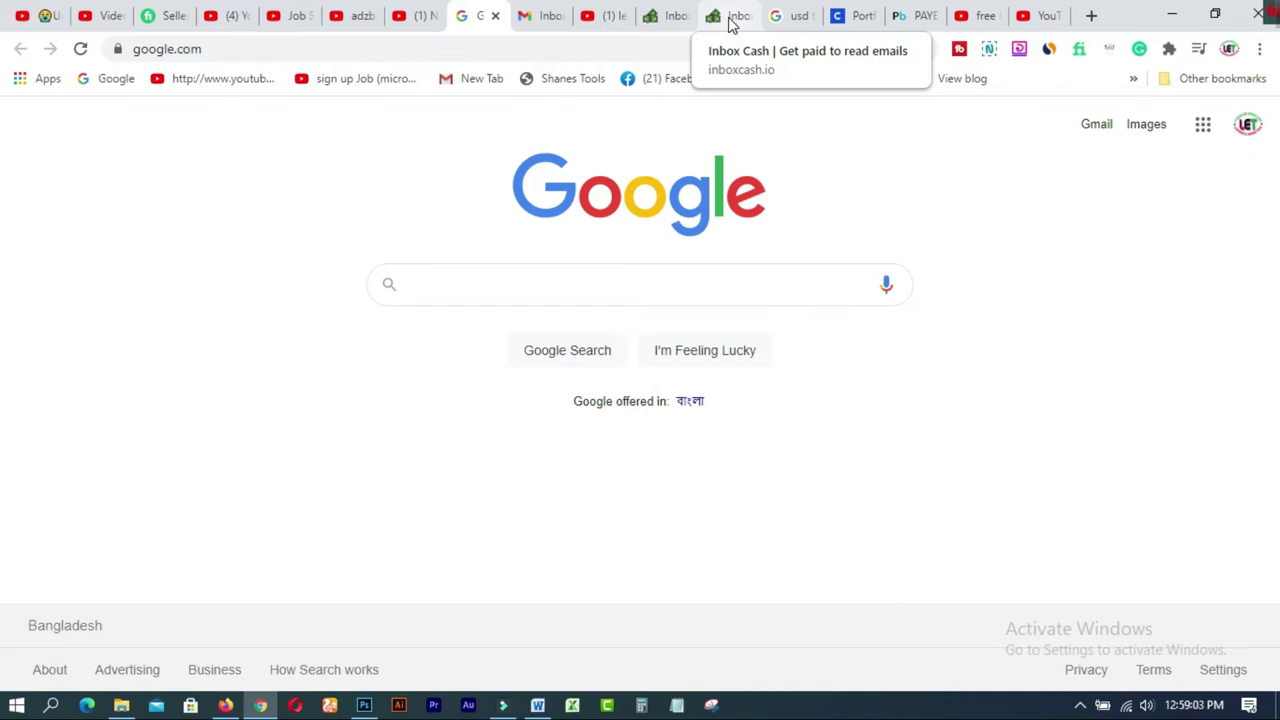
Open the Inbox Cash e-mail "$25 - $35 per hour opportunity - Now available!" in the Gmail inbox
left_click(540, 28)
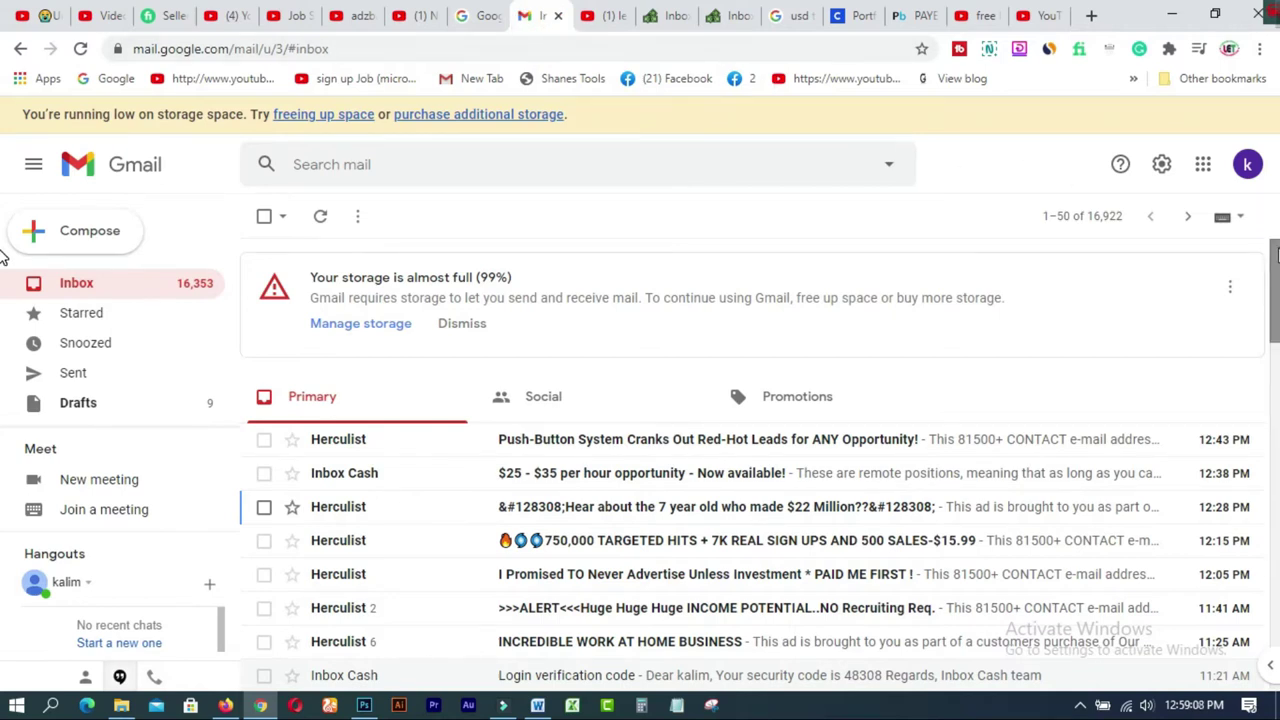
scroll(3, 257, "down", 1)
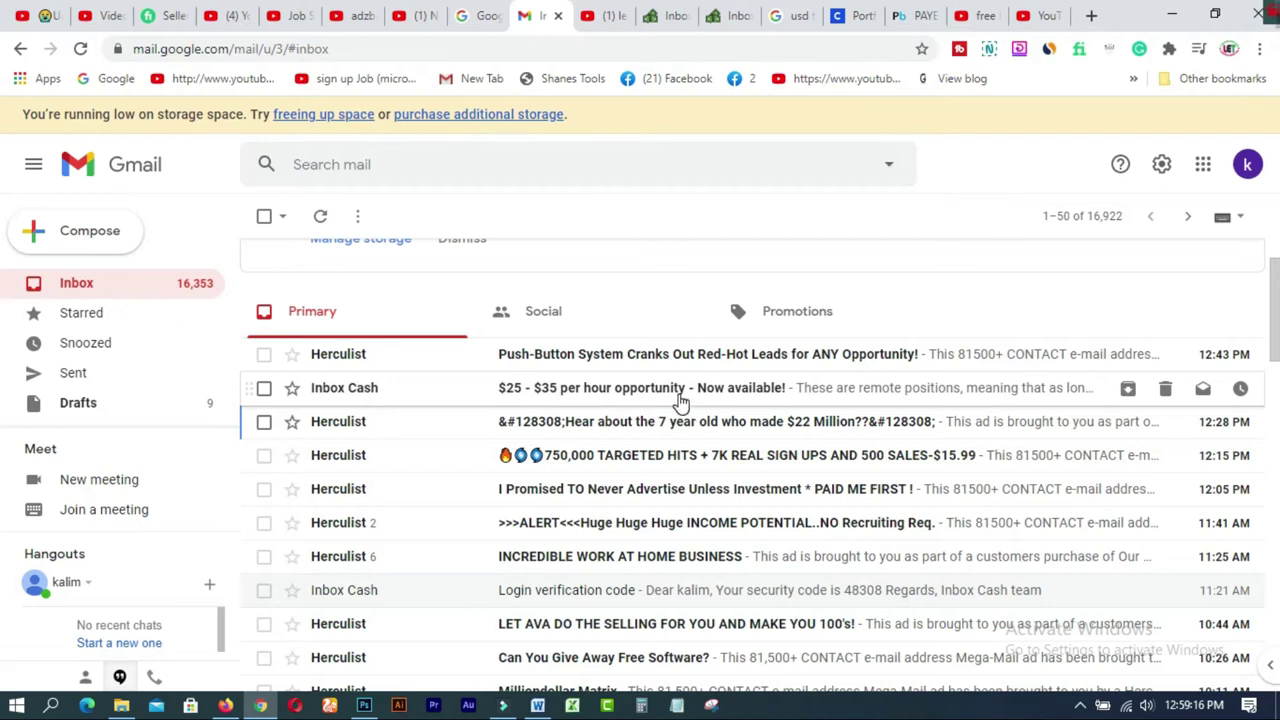
left_click(590, 396)
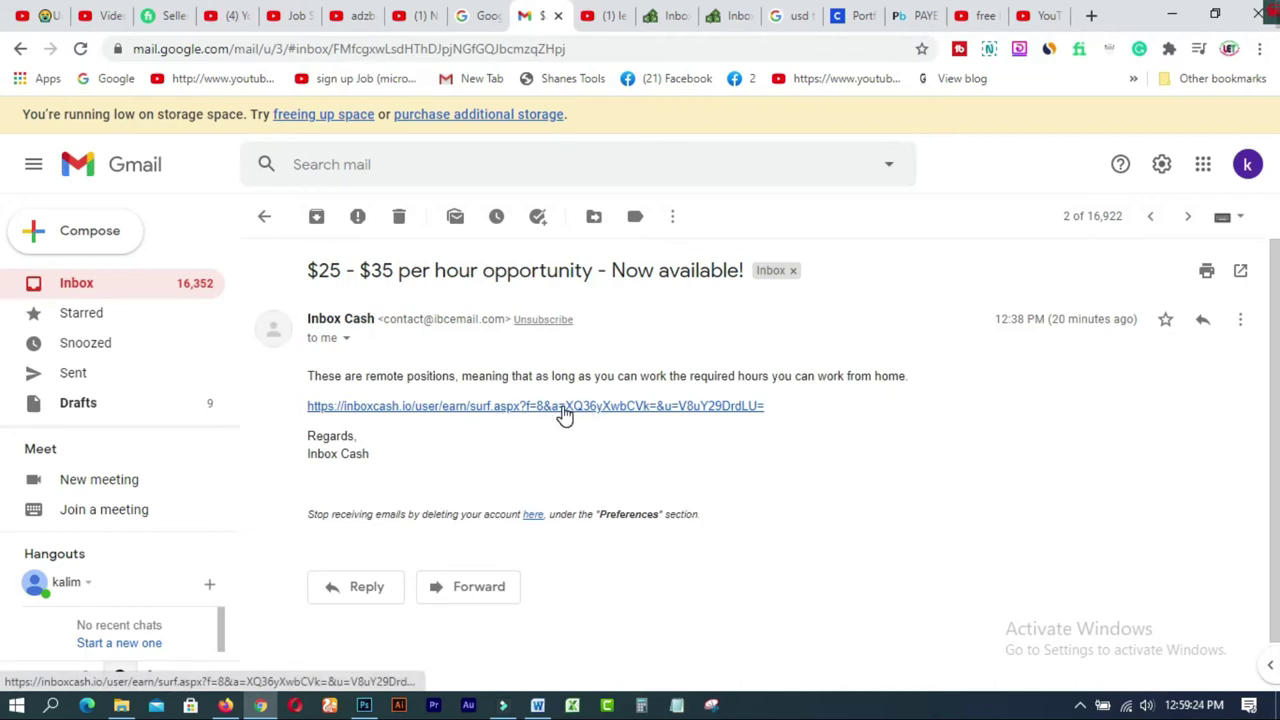
Check the main account balance on the Inbox Cash withdrawal page
left_click(728, 20)
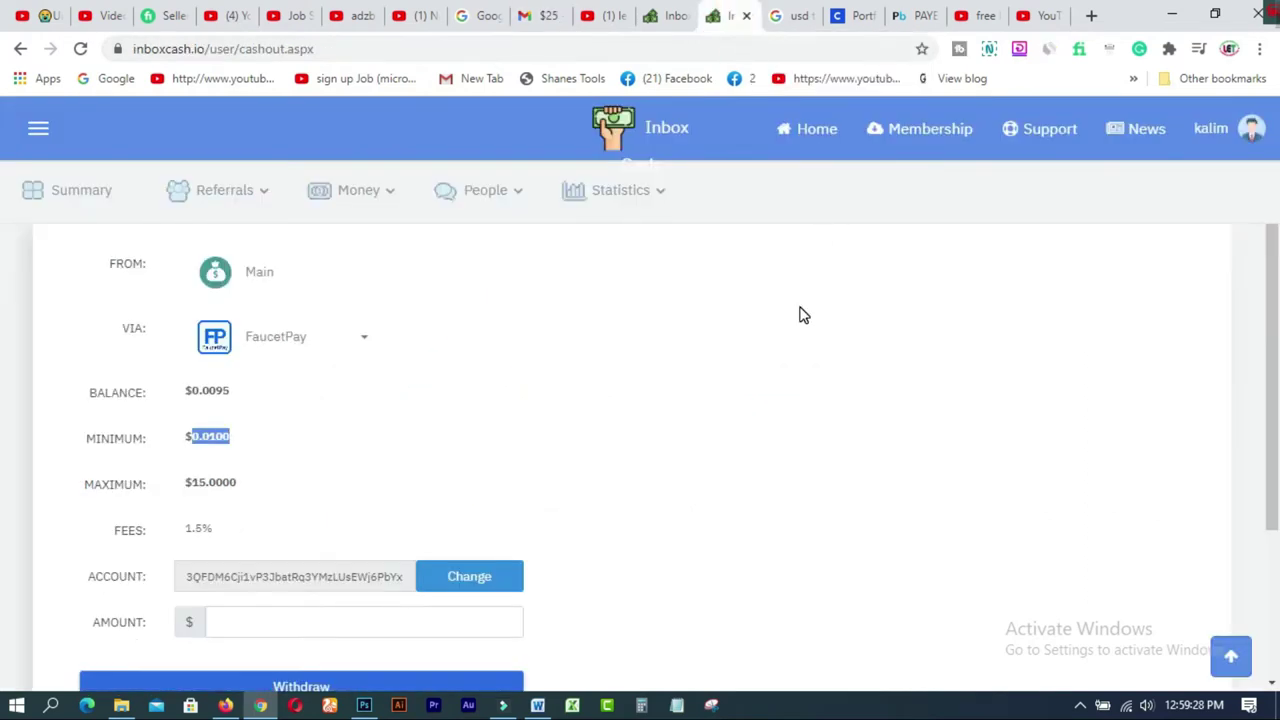
left_click(265, 407)
left_click_drag(234, 392, 209, 392)
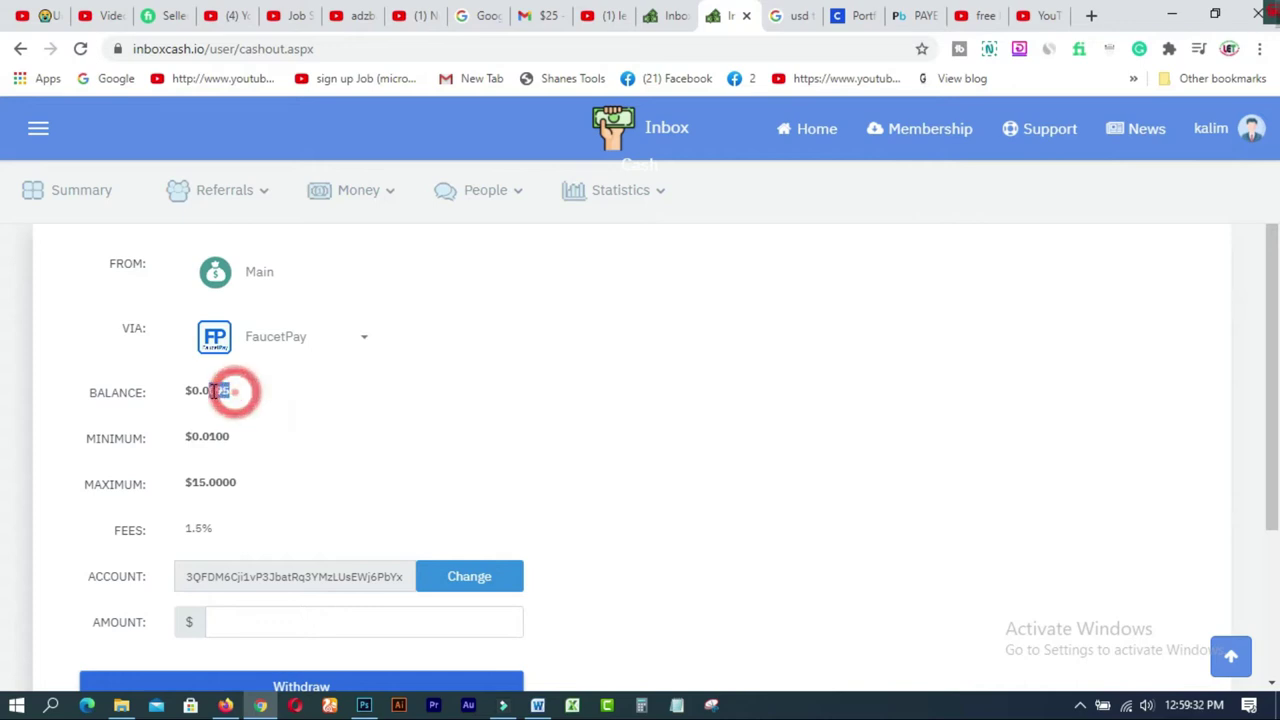
left_click(240, 398)
Compare the withdrawal limits and fees for PerfectMoney, Payeer and FaucetPay
left_click(364, 343)
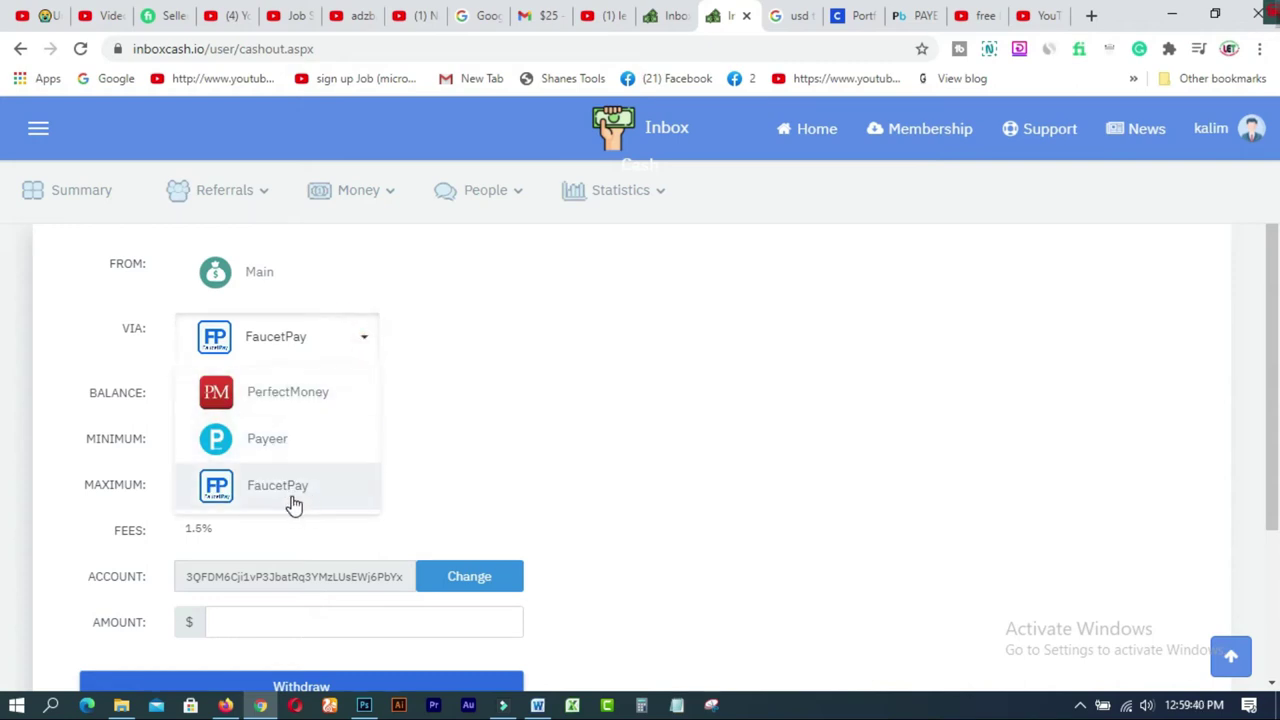
left_click(298, 393)
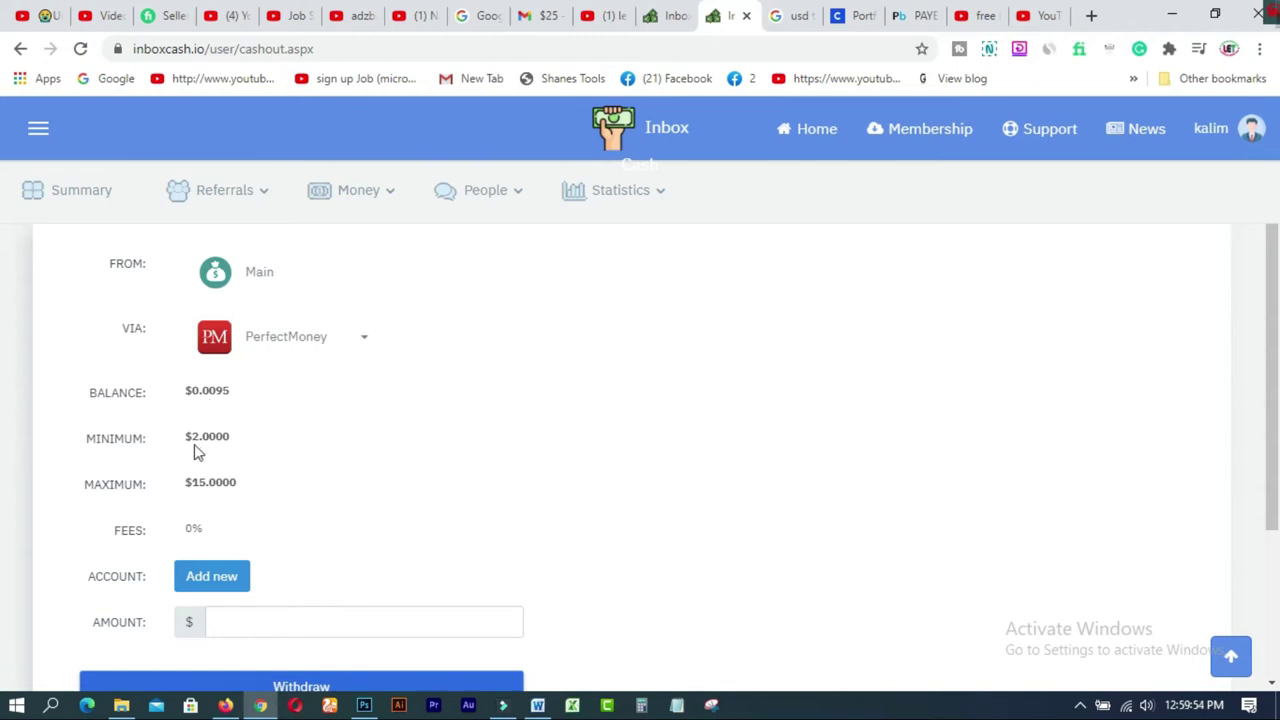
left_click(368, 345)
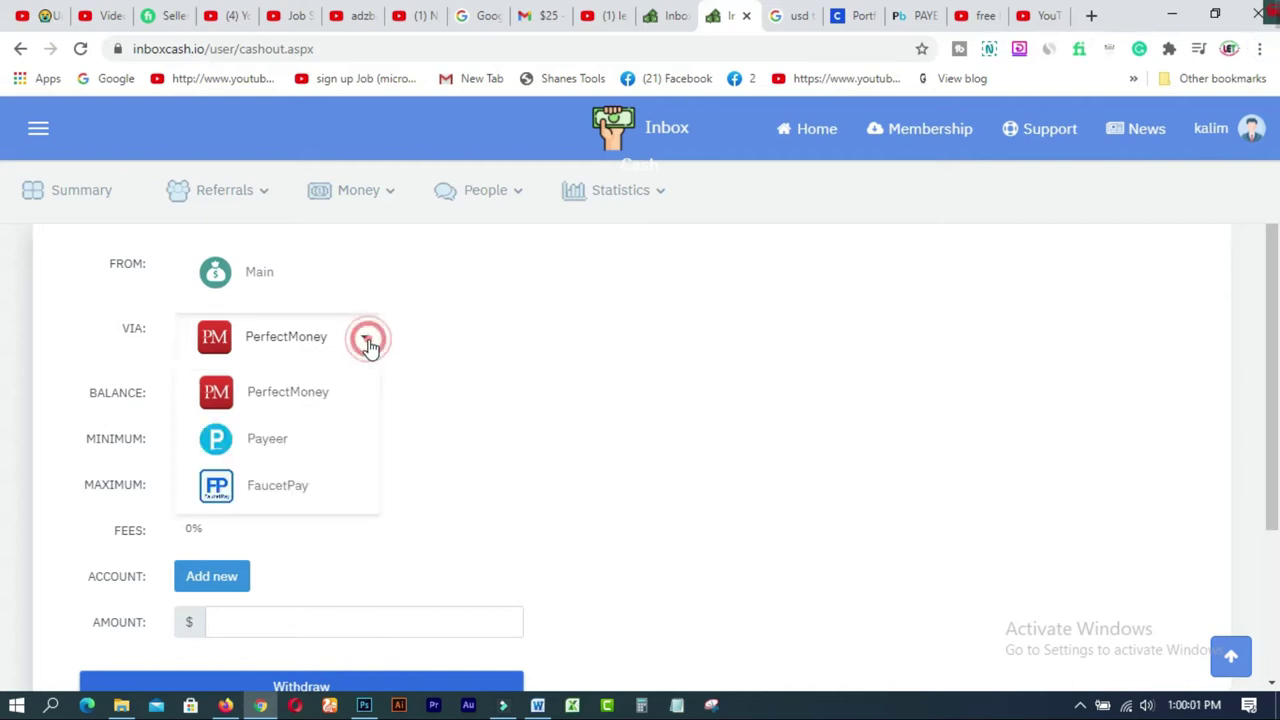
left_click(272, 447)
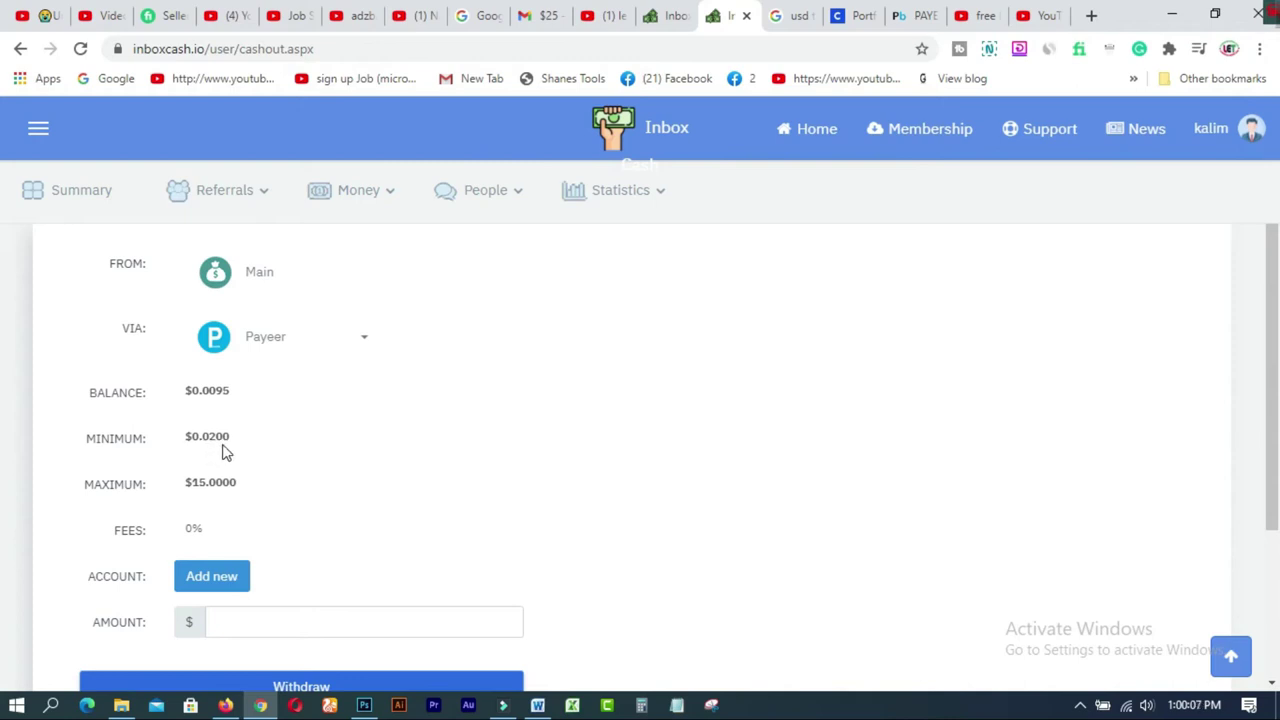
left_click(365, 338)
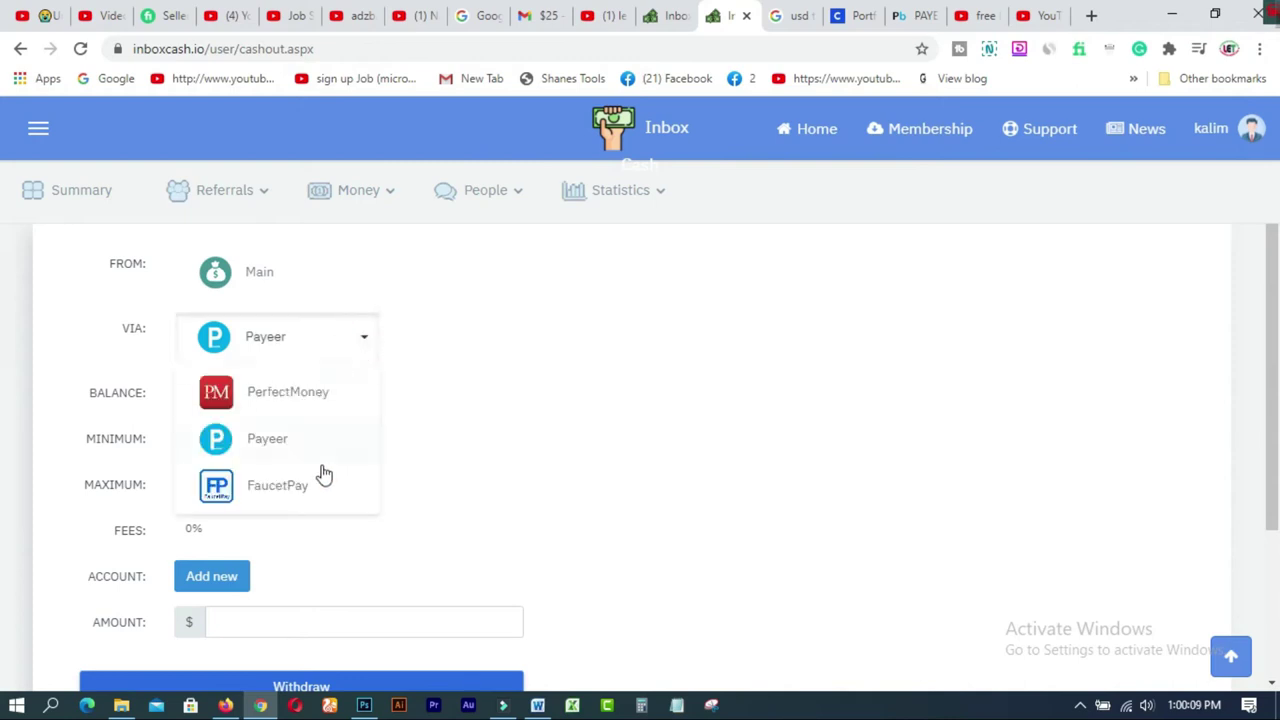
left_click(283, 492)
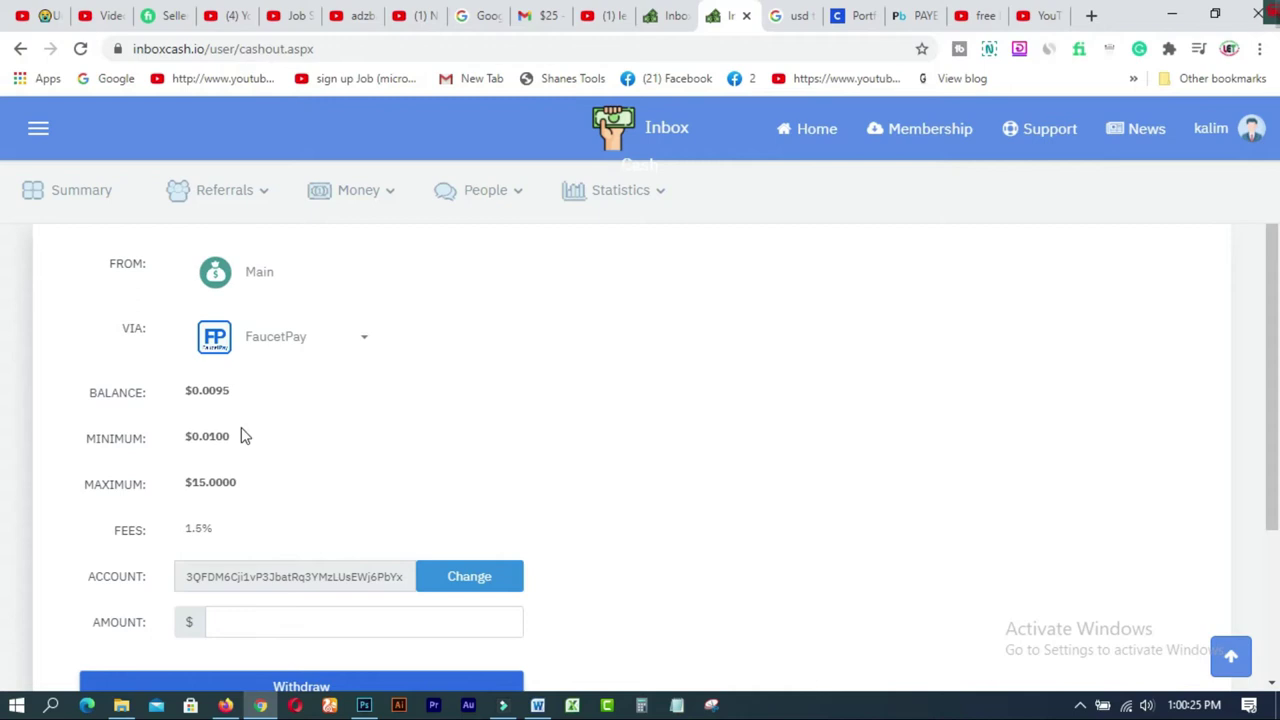
Open the inboxcash.io surf link from the Inbox Cash e-mail in a new tab and view the paid ad
left_click(532, 17)
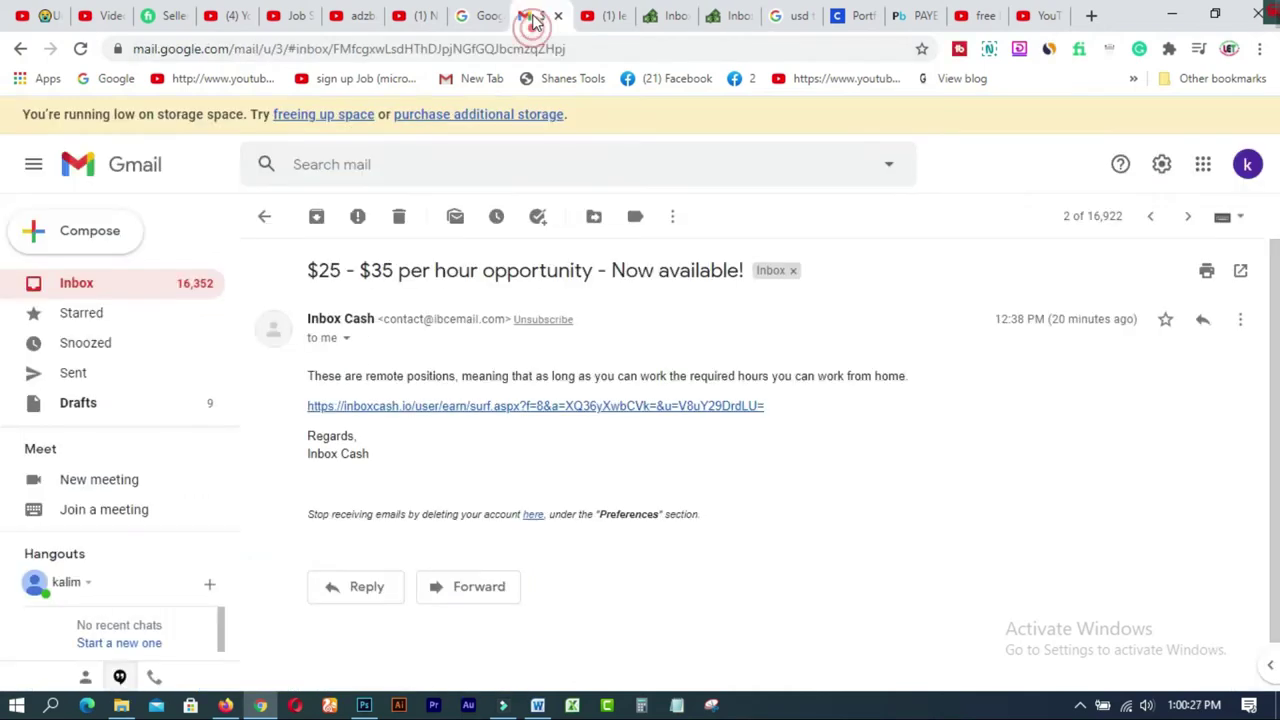
right_click(621, 408)
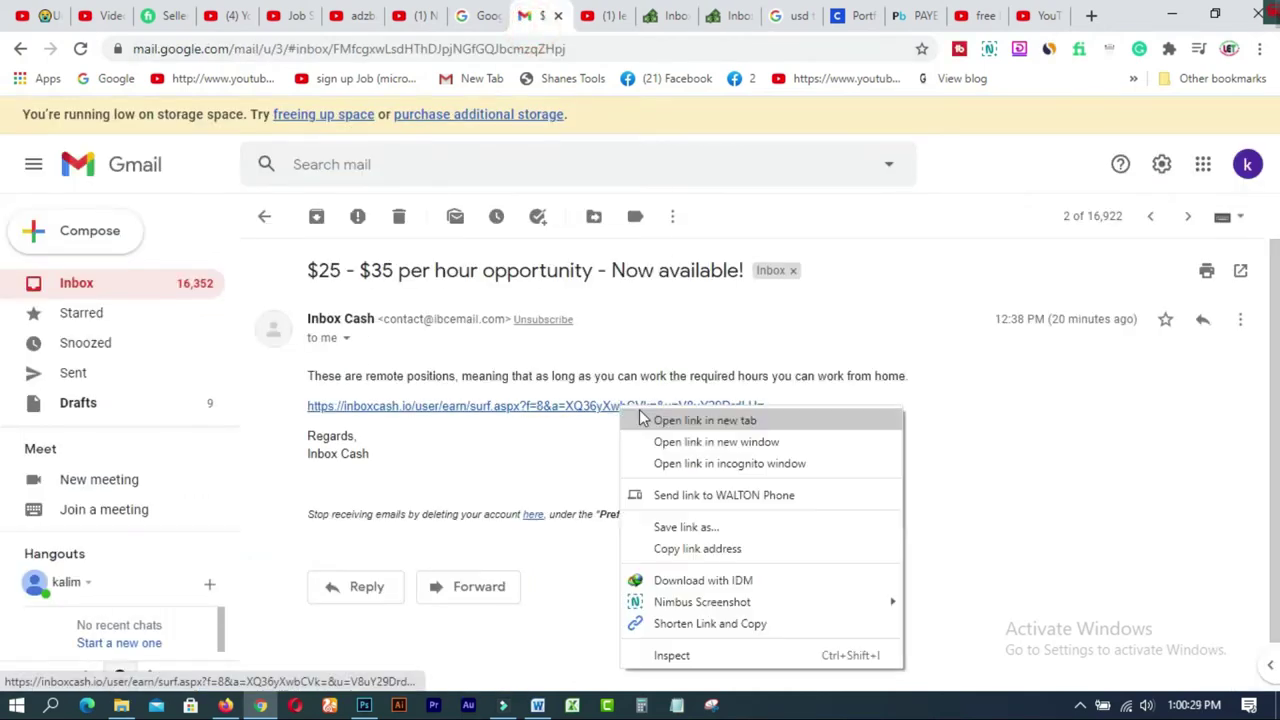
left_click(652, 421)
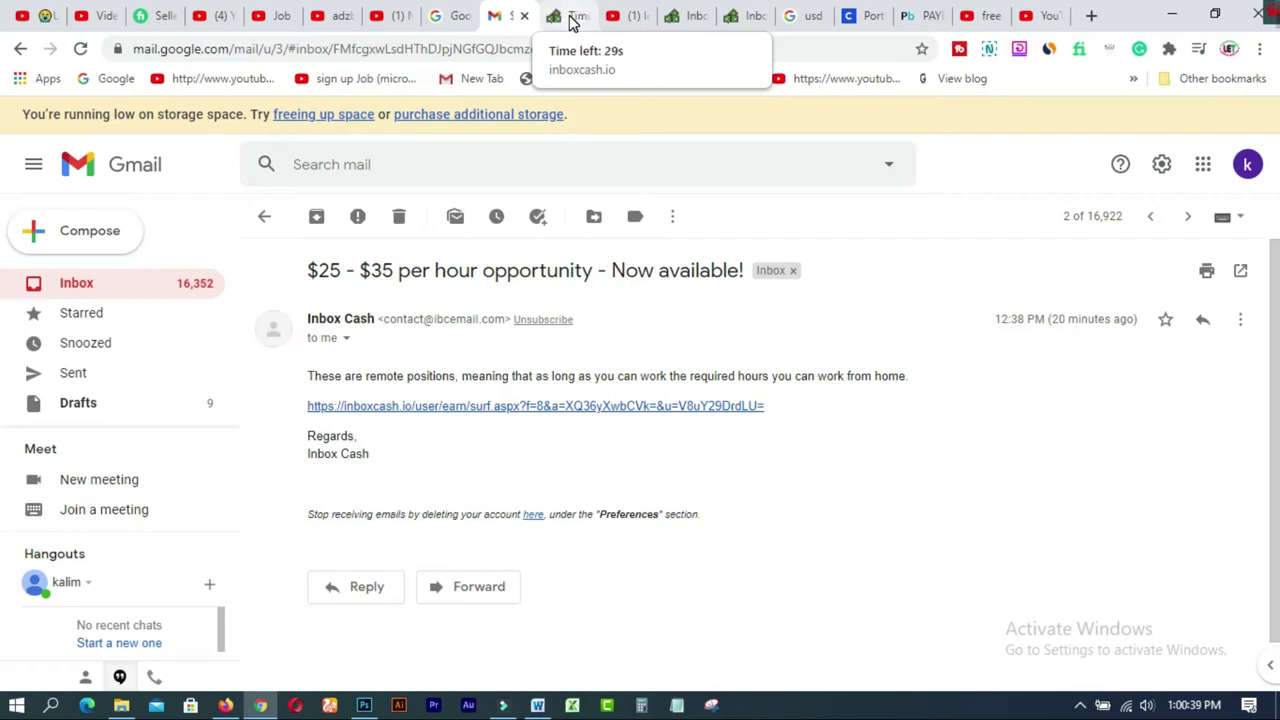
left_click(572, 18)
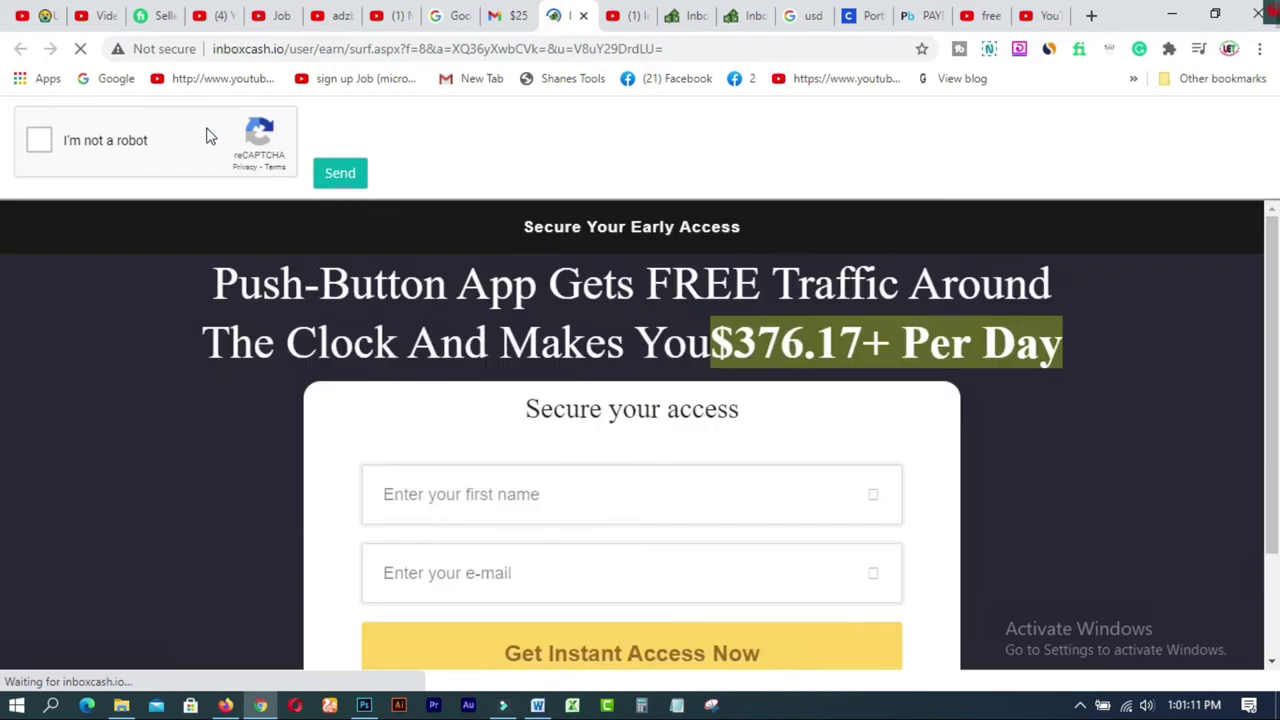
Complete the "I'm not a robot" verification for the paid ad, submit it and check the credited amount
left_click(42, 144)
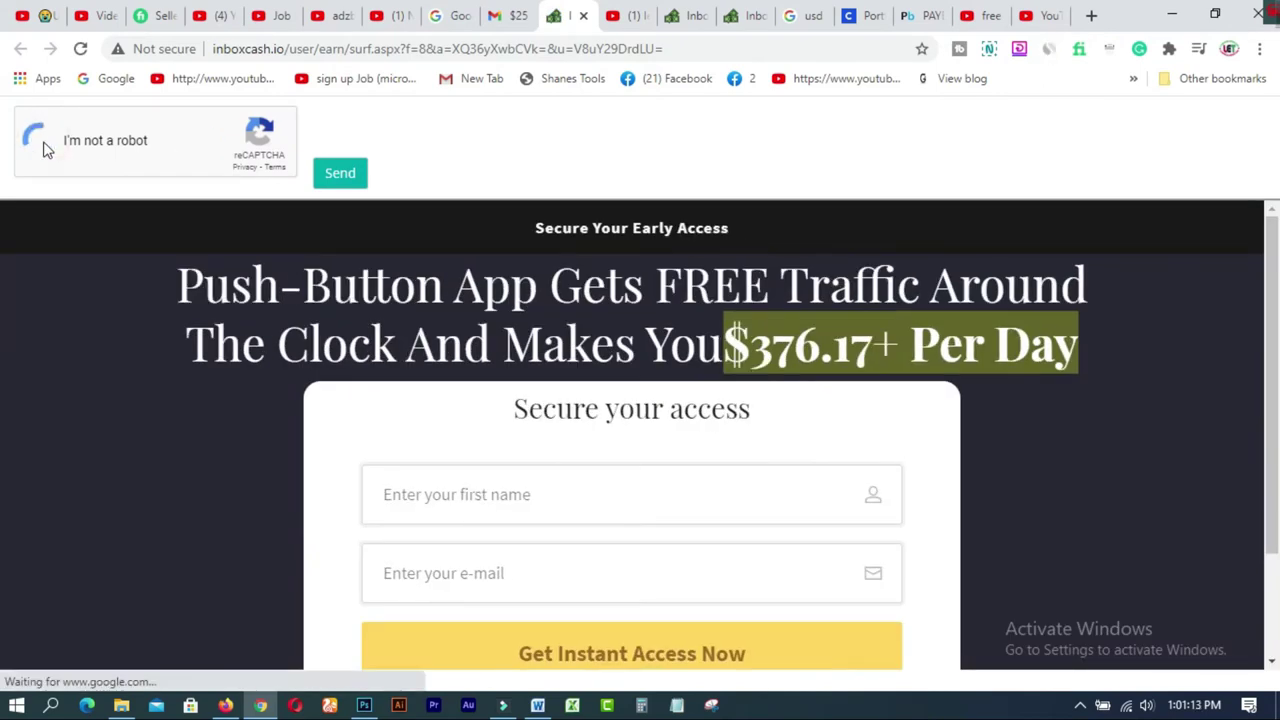
left_click(334, 177)
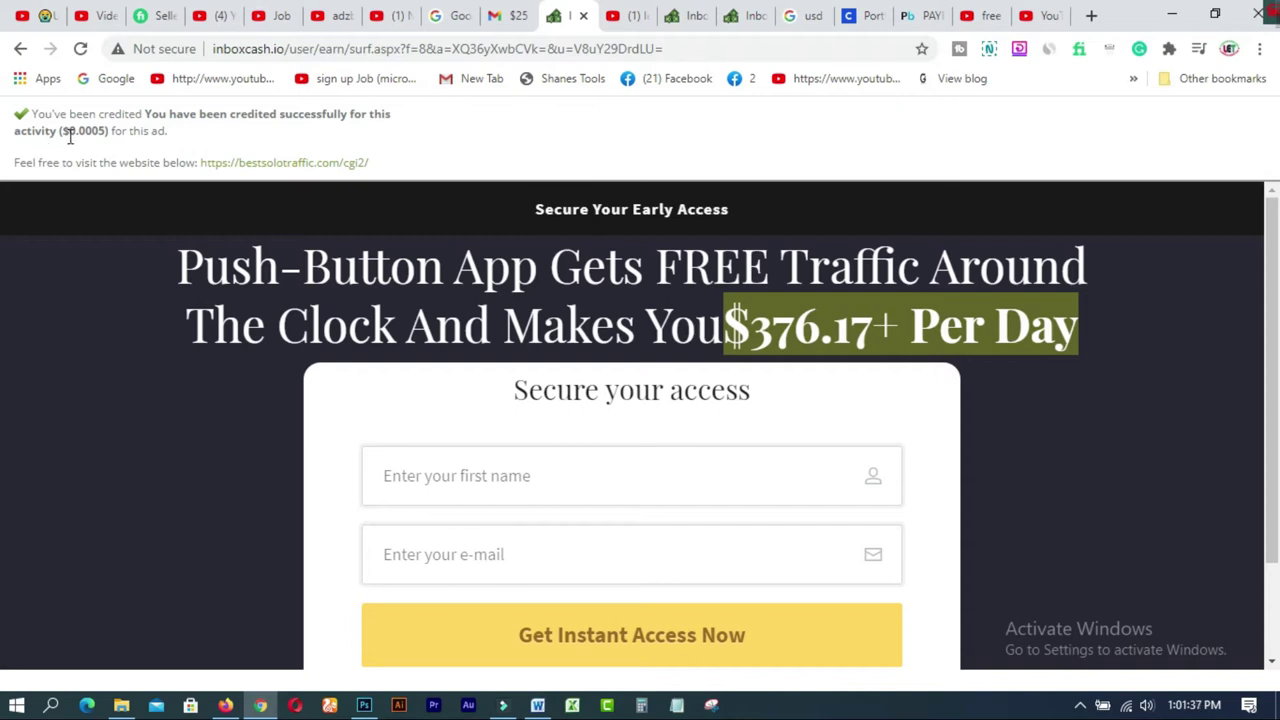
left_click_drag(65, 133, 107, 133)
Reload the Inbox Cash withdrawal page and check the updated balance
left_click(752, 18)
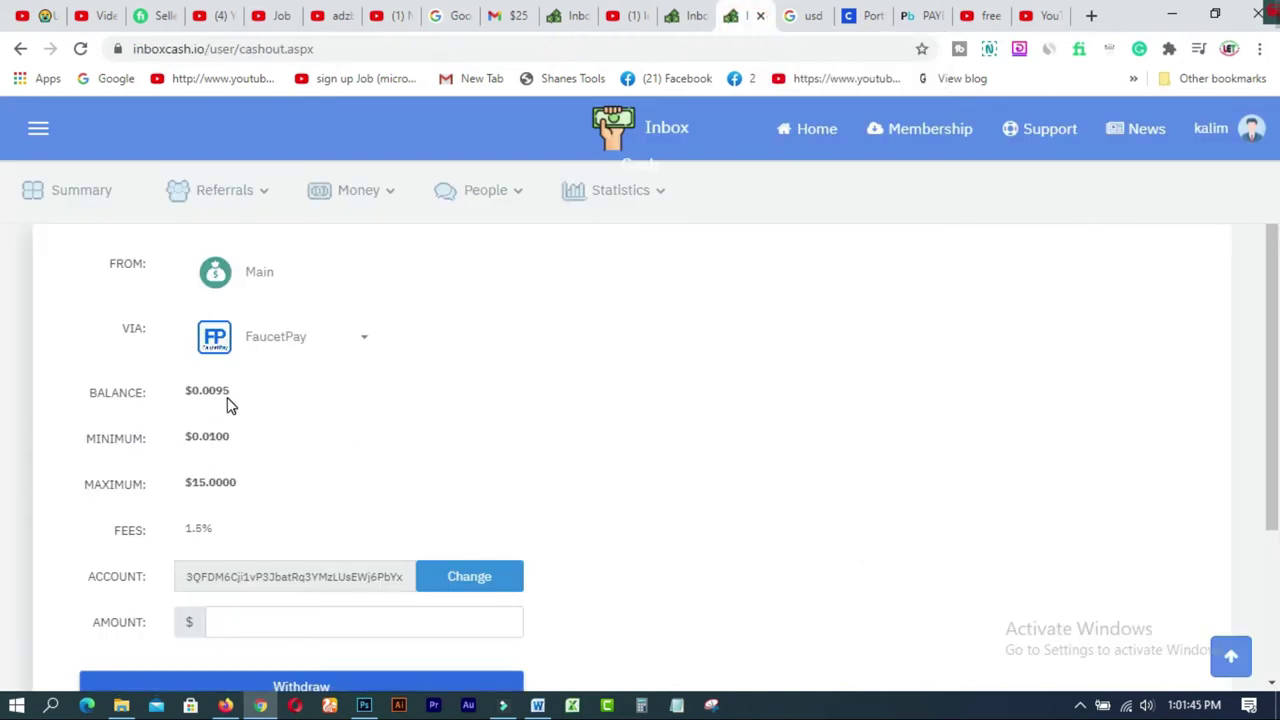
left_click(80, 49)
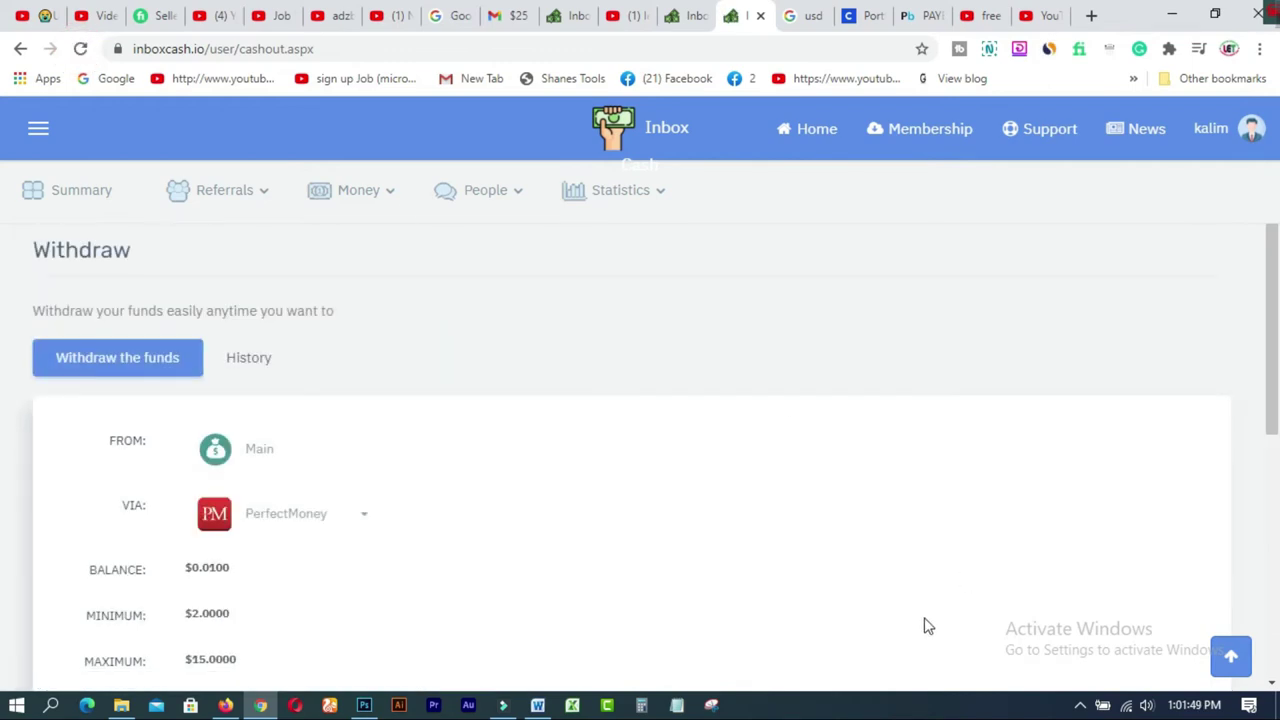
scroll(1277, 456, "down", 2)
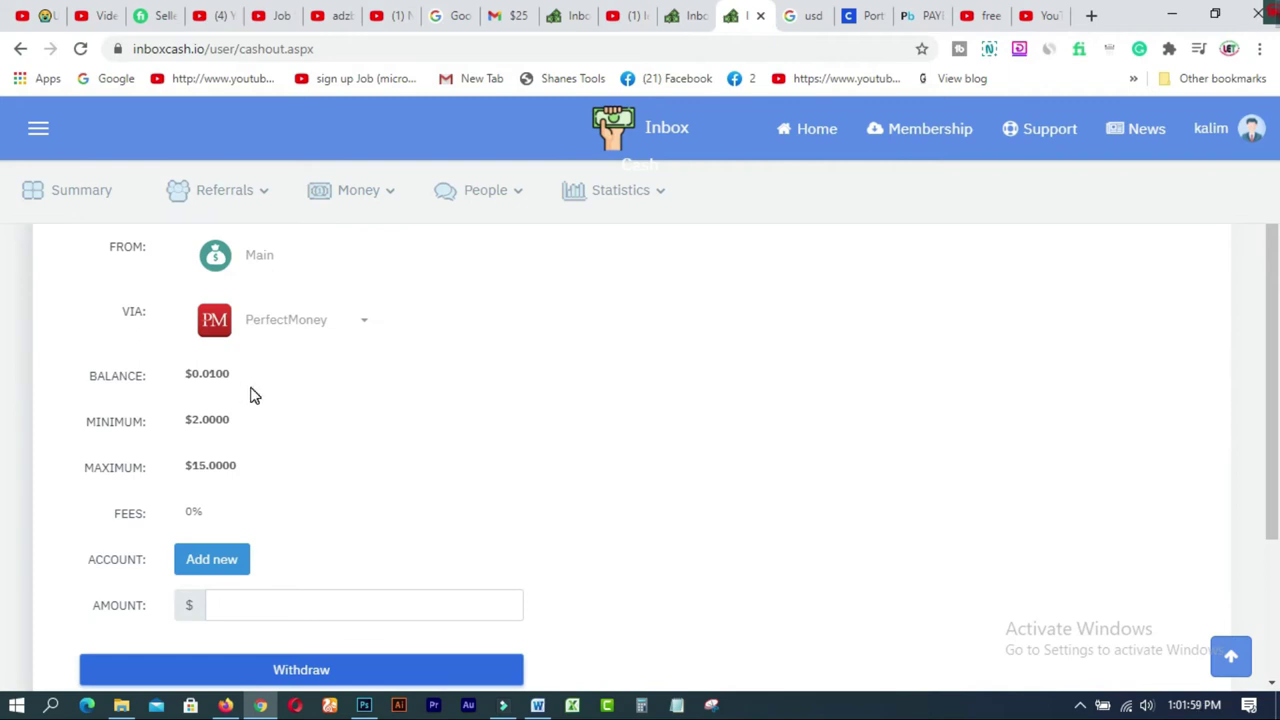
Choose FaucetPay as the withdrawal method for the main balance
left_click(366, 322)
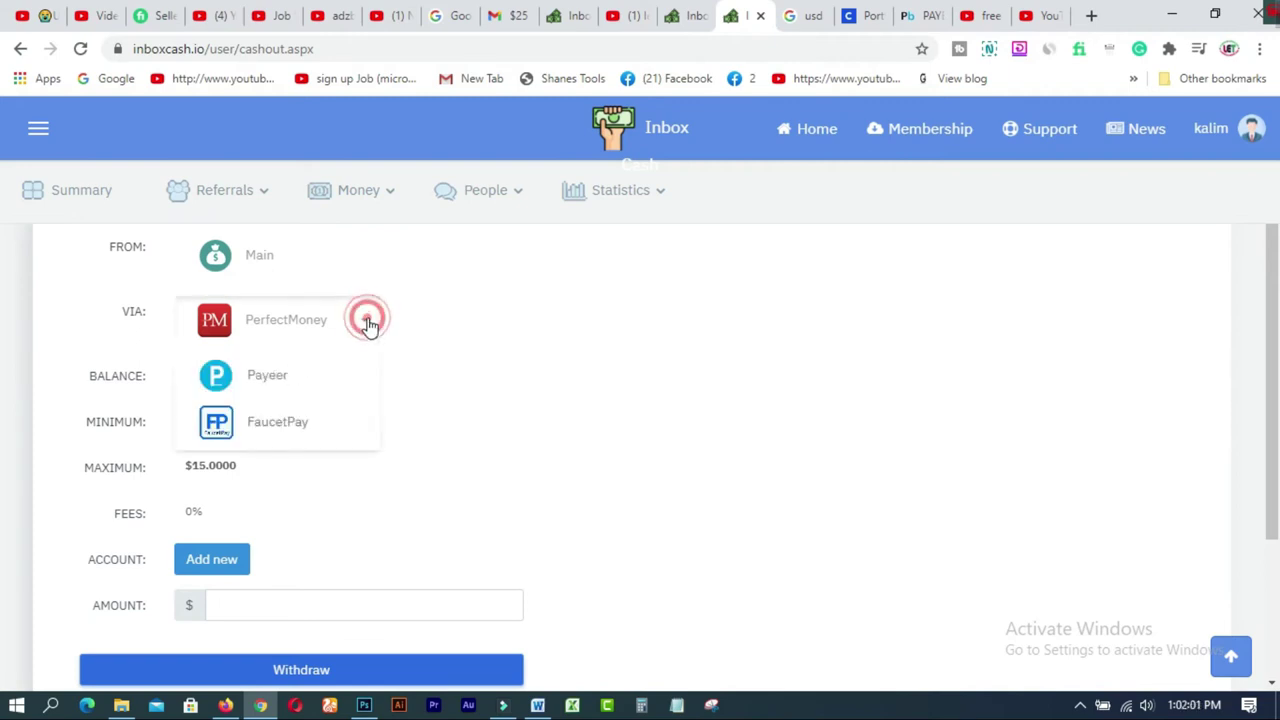
left_click(296, 426)
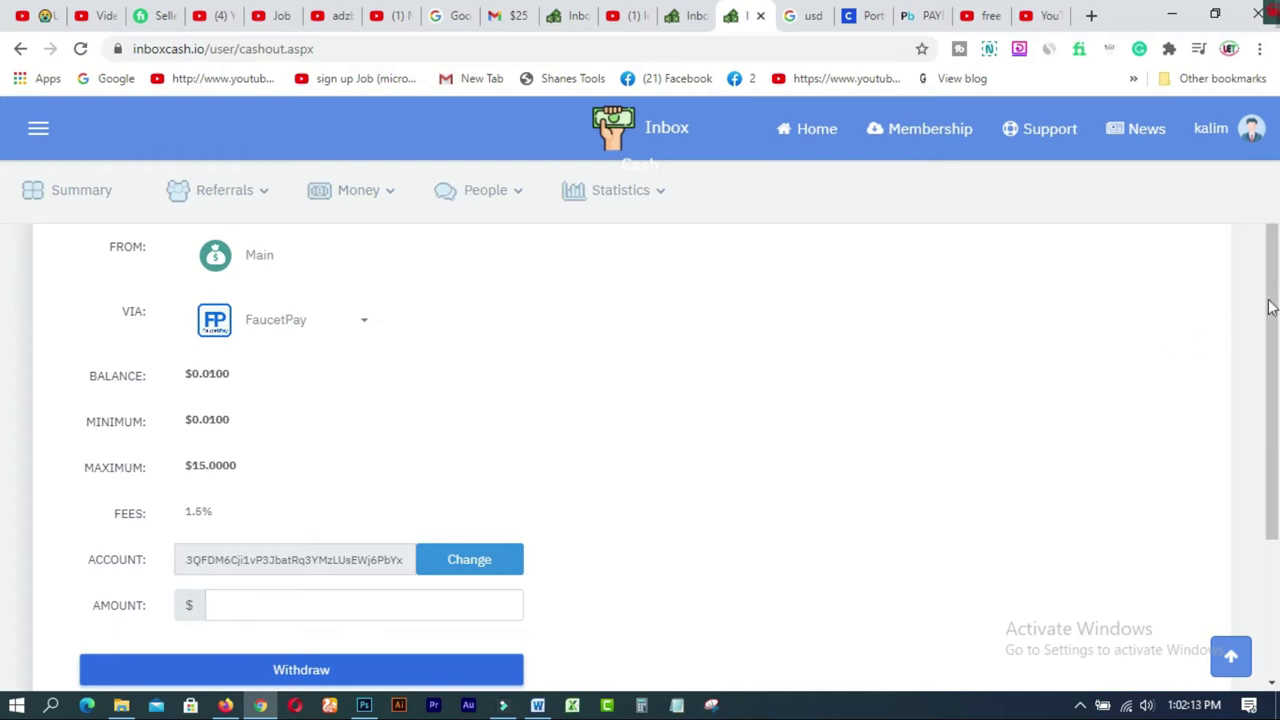
mouse_move(1271, 306)
left_mouse_down()
mouse_move(1274, 364)
mouse_move(1276, 310)
left_mouse_up()
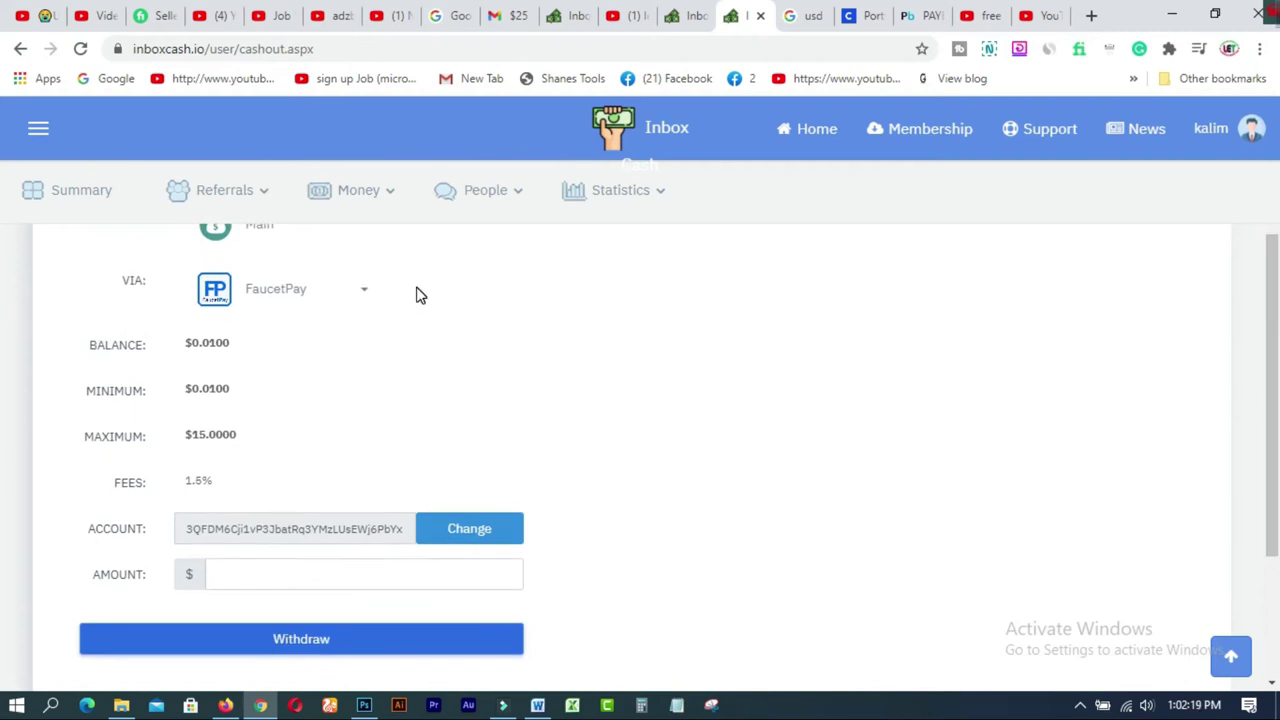
Search Google for faucetpay.io in a new browser tab
left_click(806, 17)
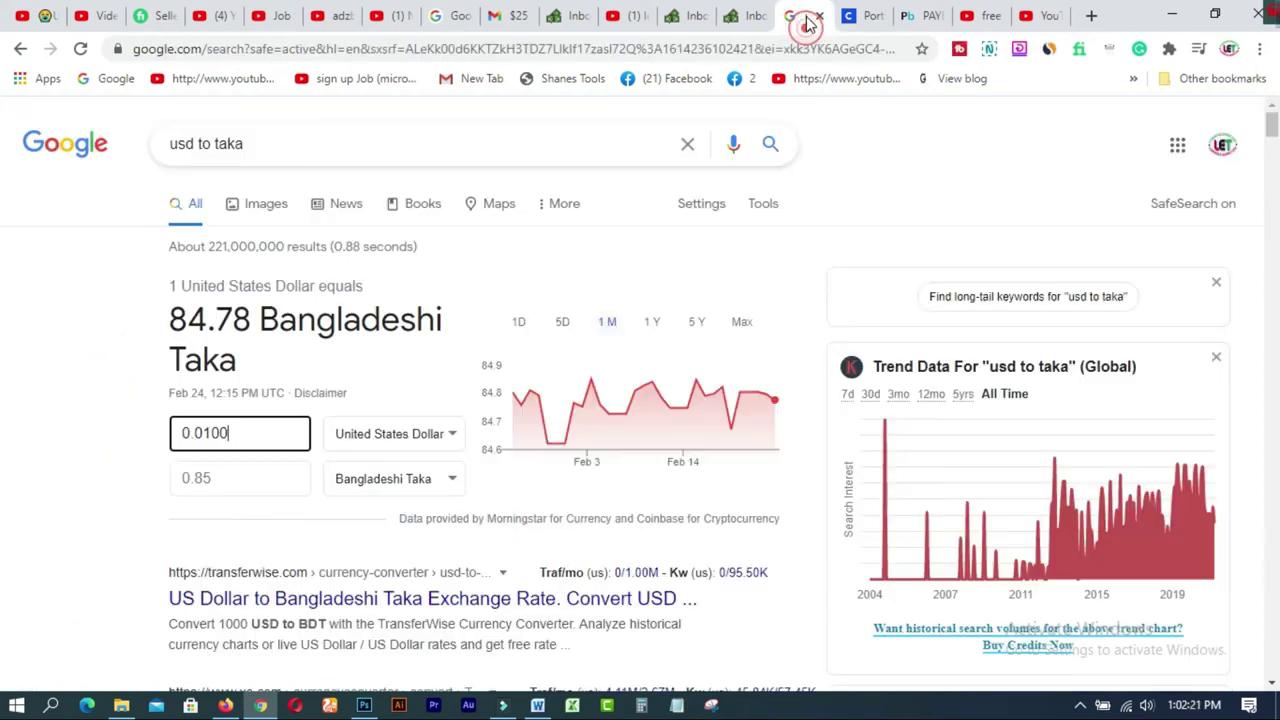
left_click(866, 17)
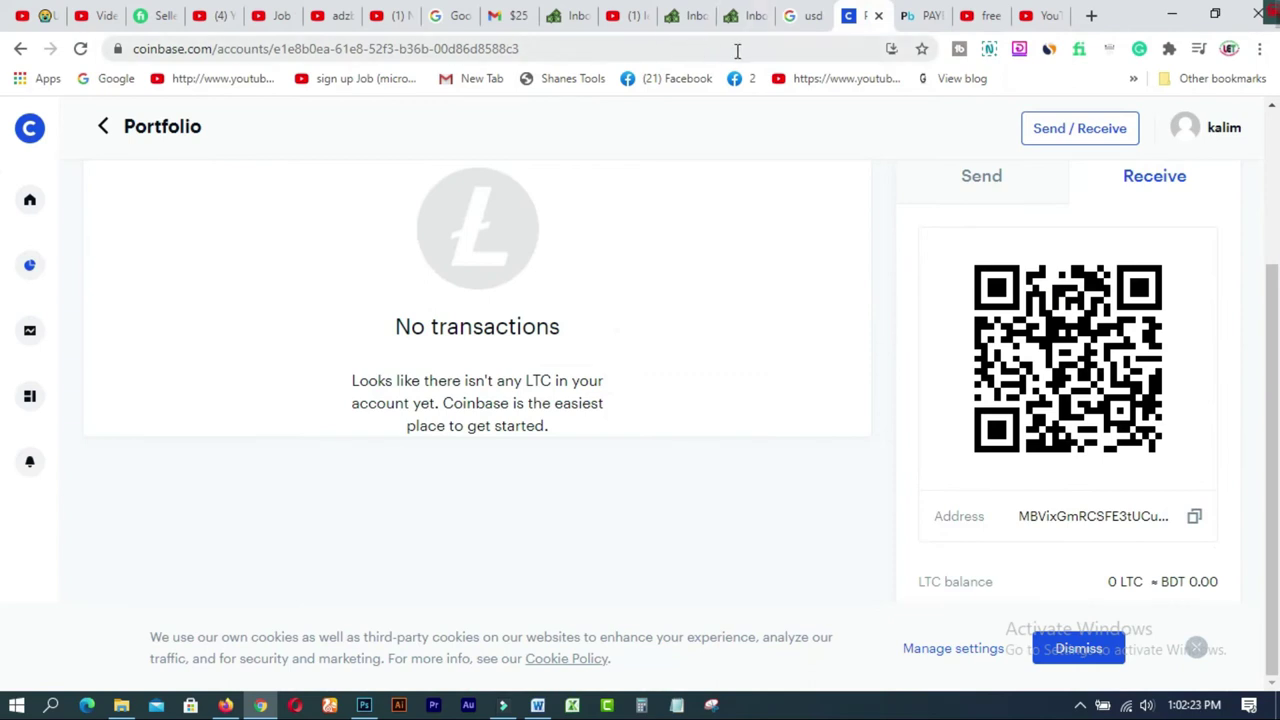
left_click(1091, 17)
left_click(114, 79)
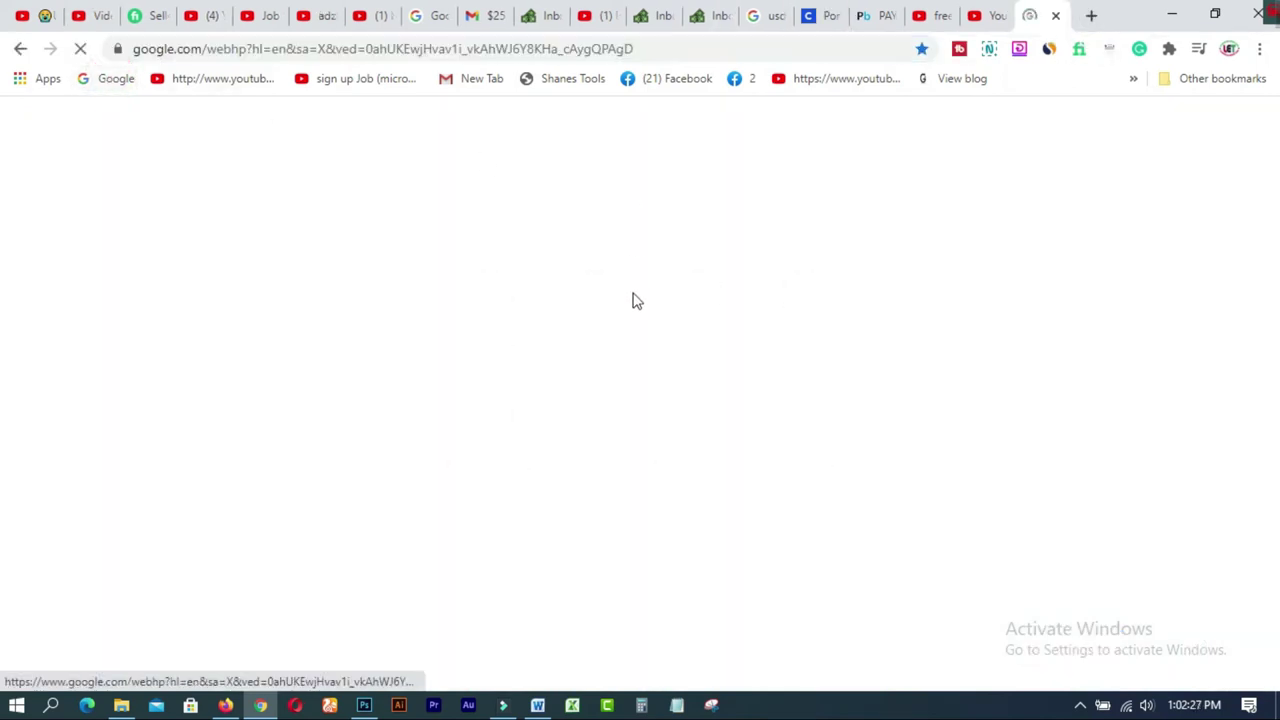
left_click(617, 287)
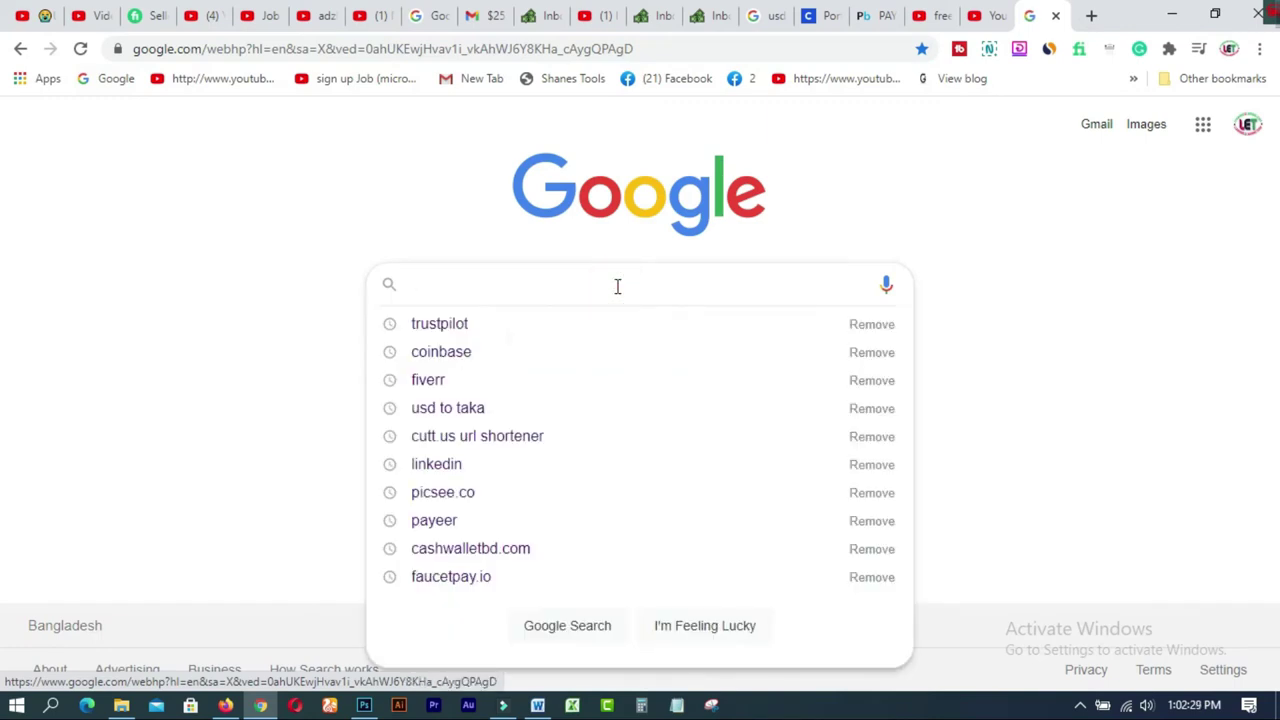
type("FA")
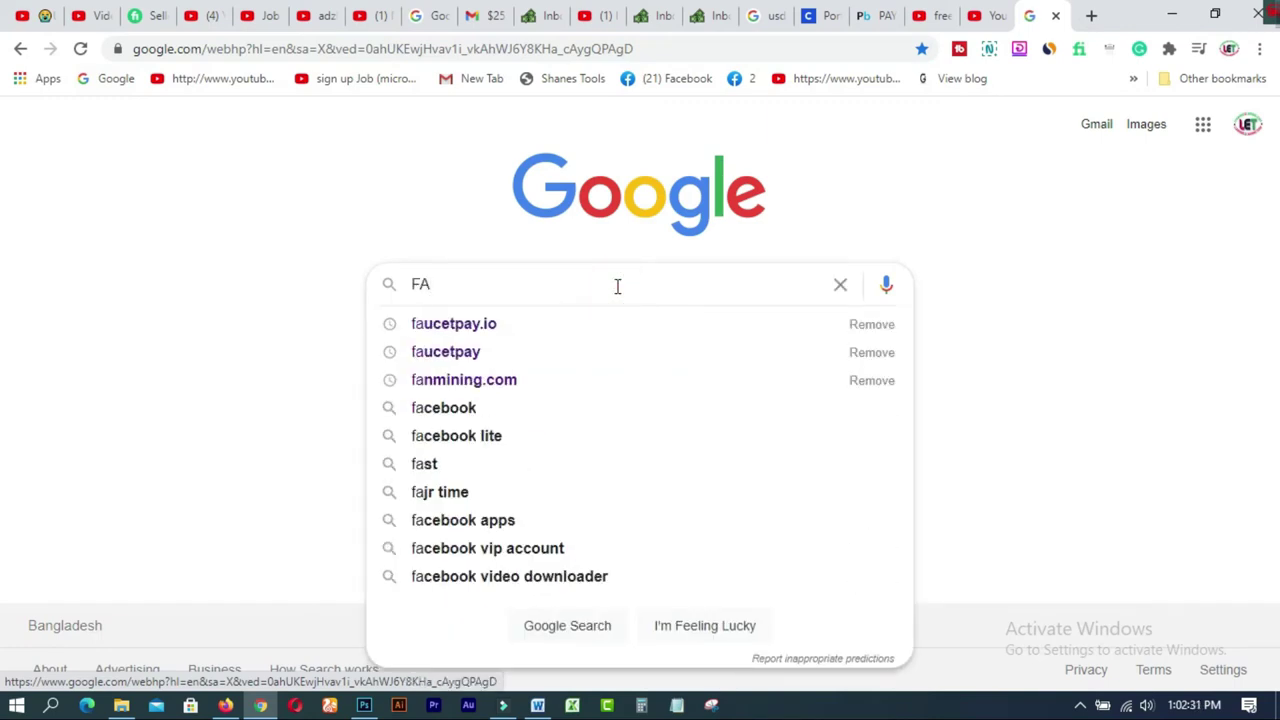
type("UCET")
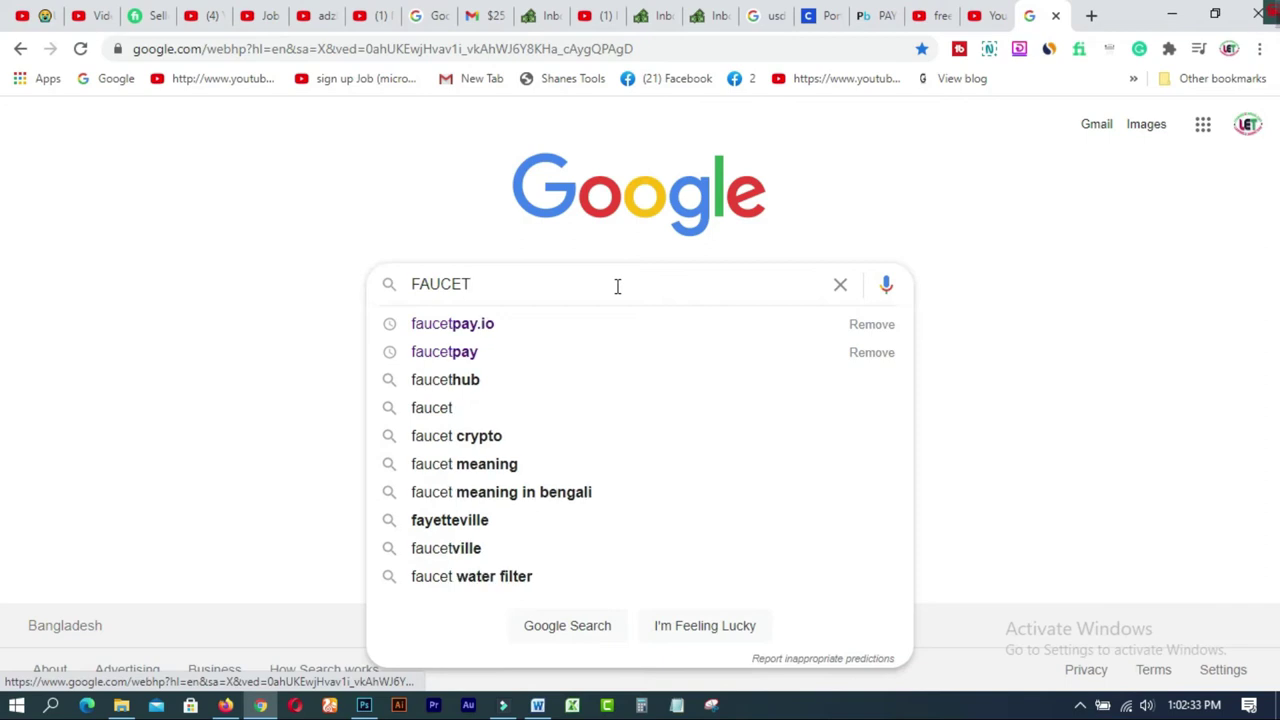
left_click(490, 323)
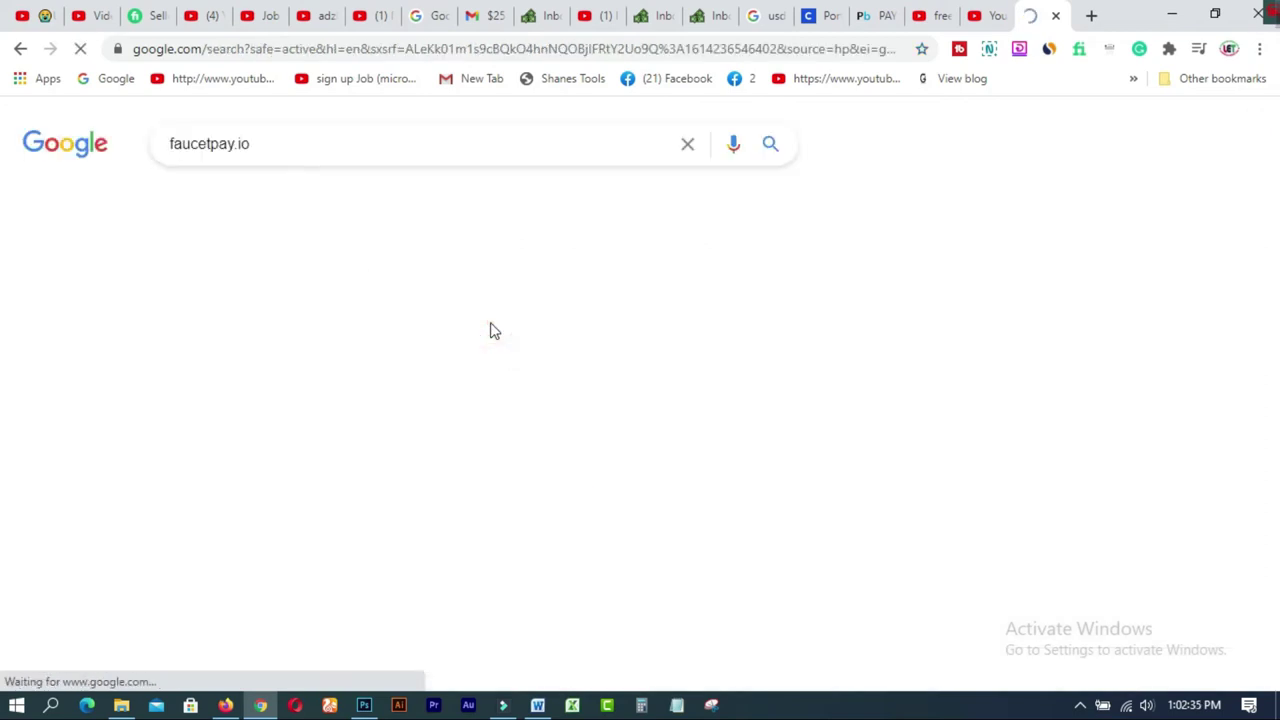
Open the FaucetPay home page from the Google results in a new browser tab and switch to it
right_click(290, 307)
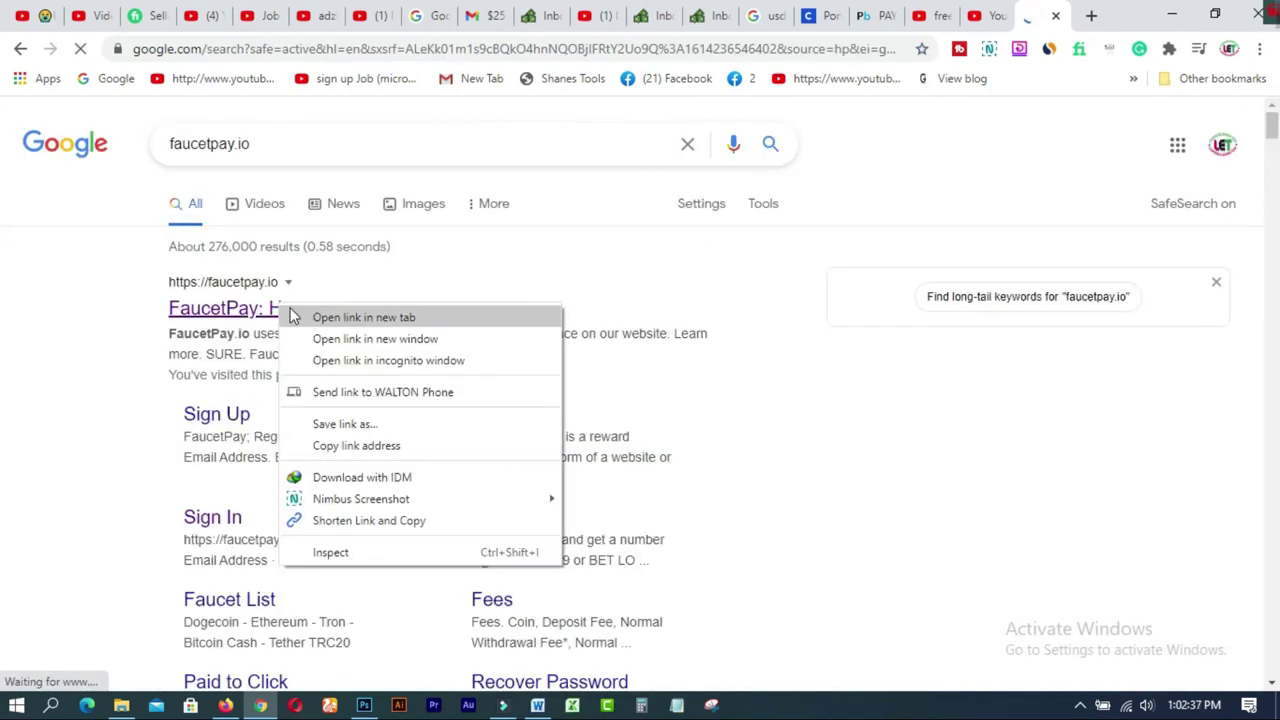
left_click(292, 311)
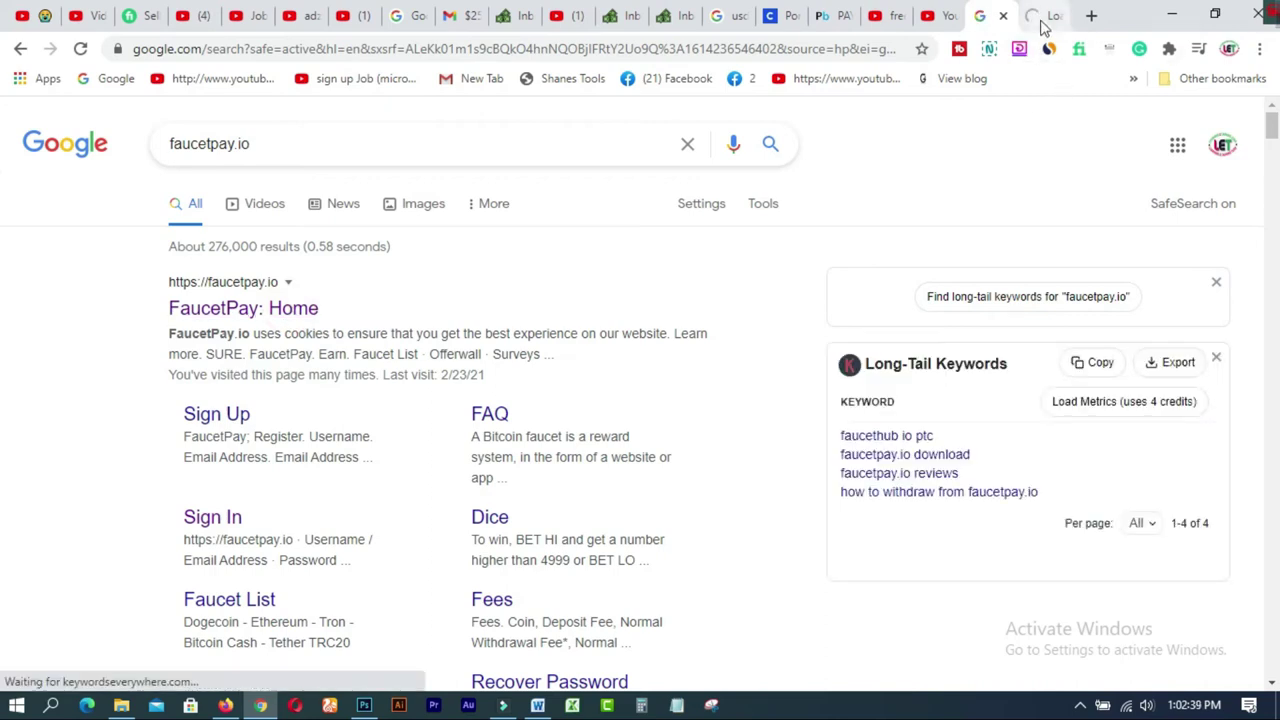
left_click(1040, 20)
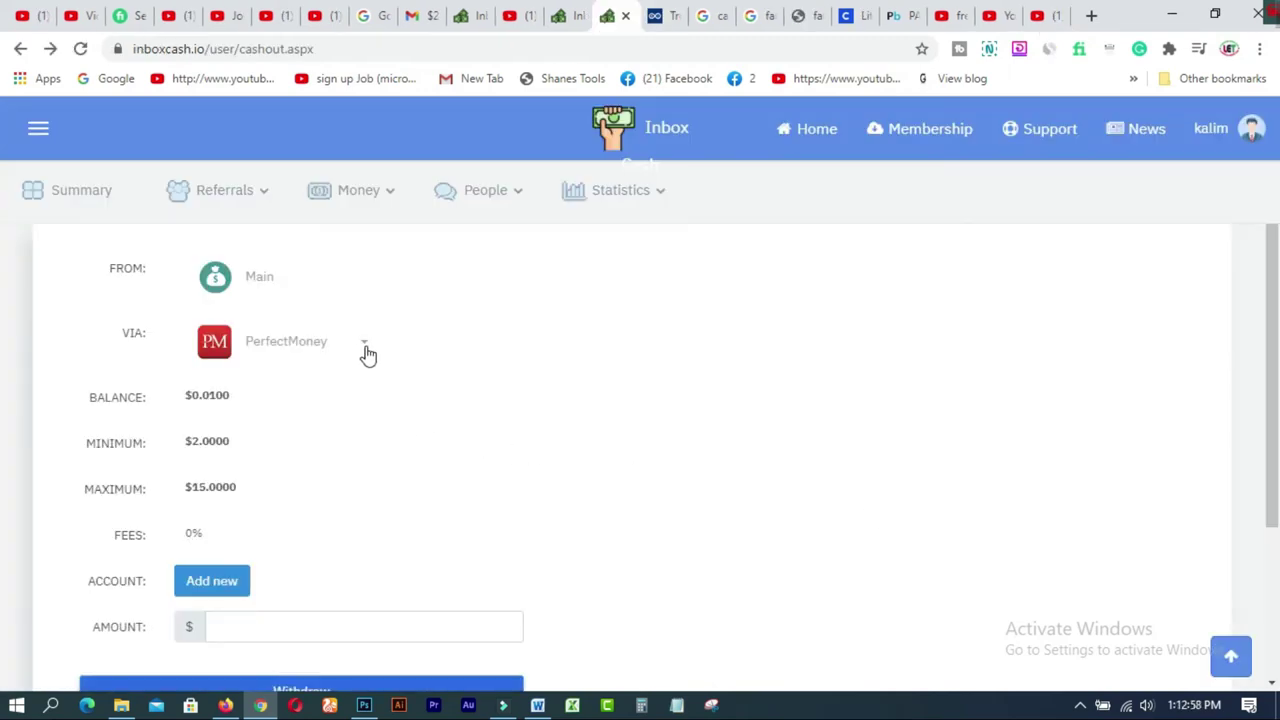
Check the available withdrawal methods, keep PerfectMoney selected and open the payment settings for adding a payout account
left_click(364, 348)
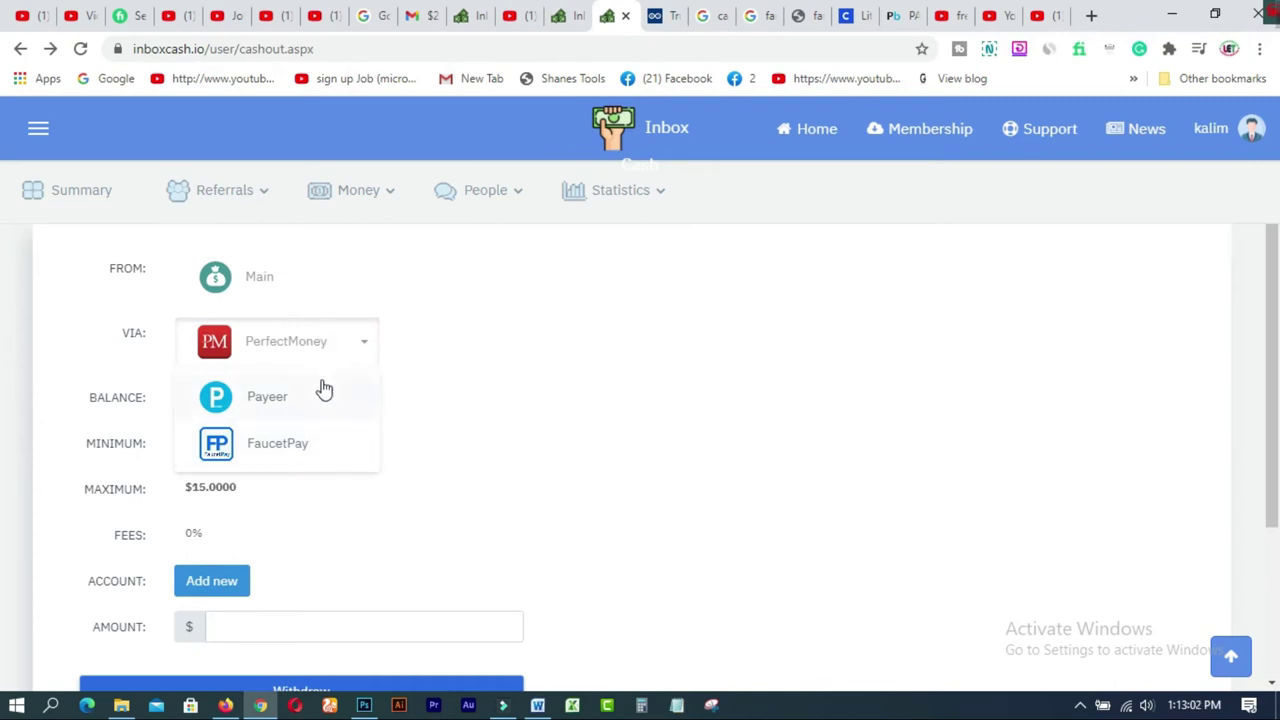
left_click(318, 344)
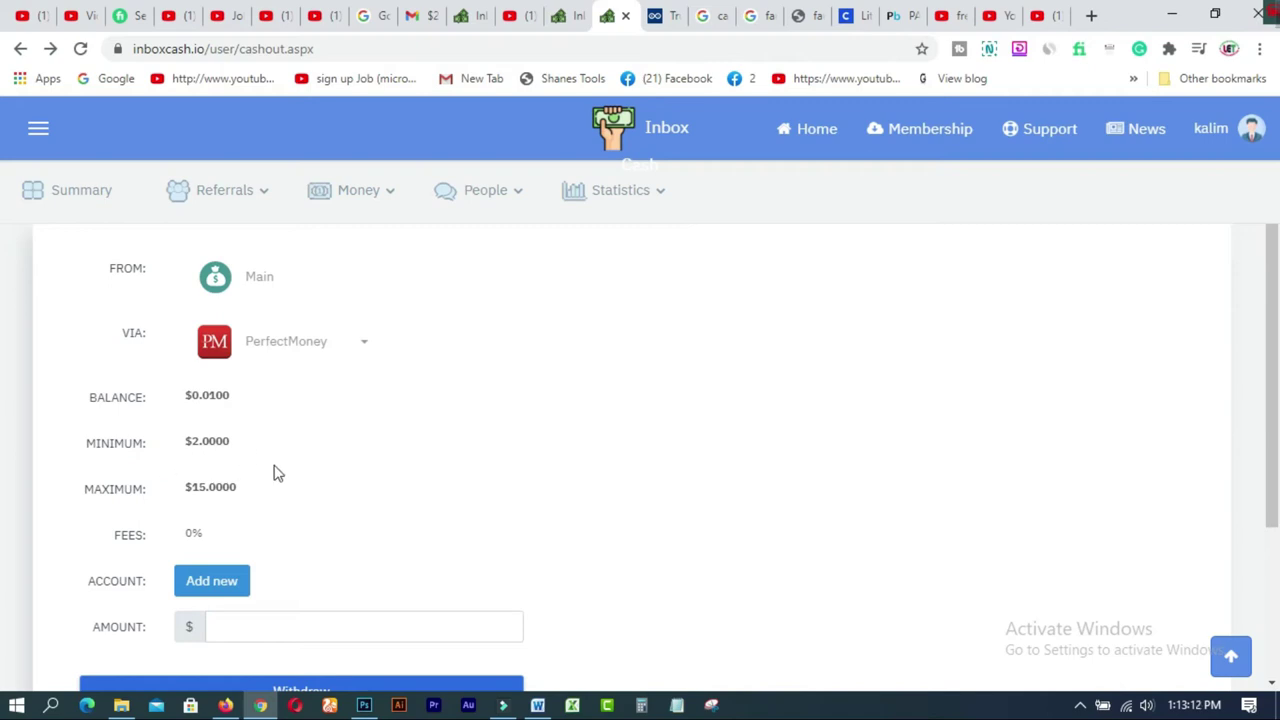
left_click(226, 594)
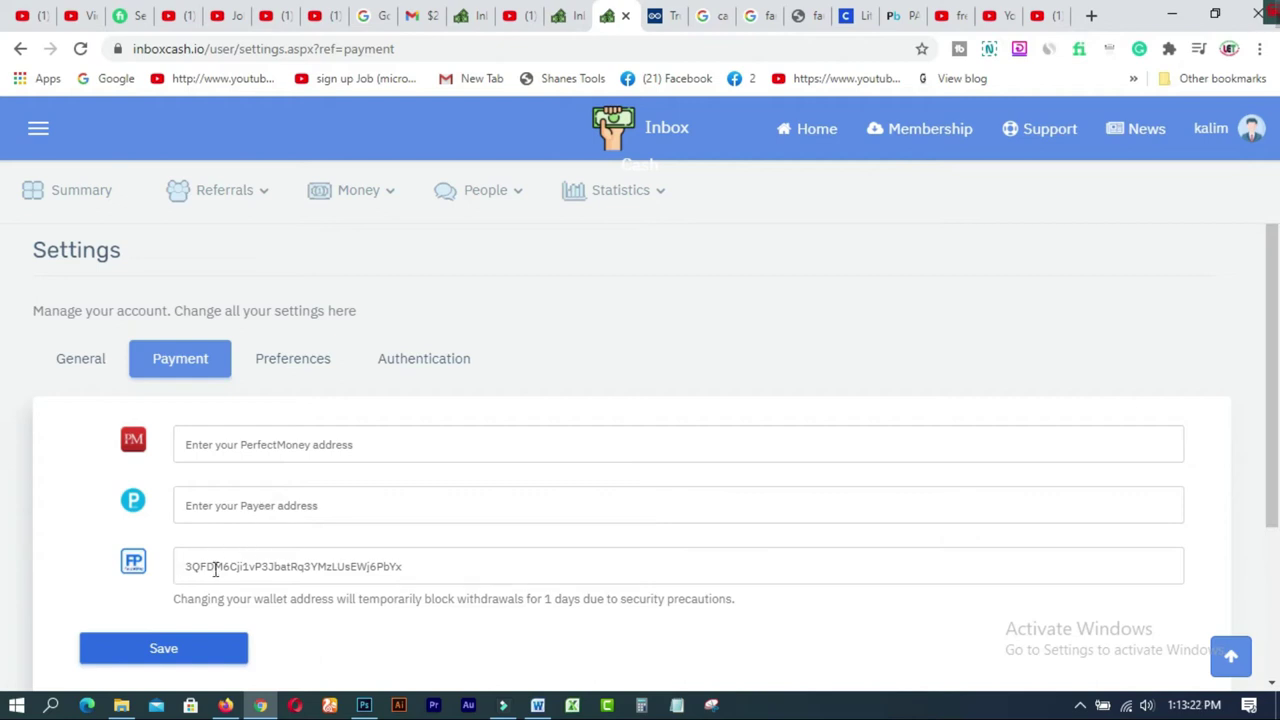
Return to the faucetpay.io search results and load the FaucetPay home page in another browser tab
left_click(765, 20)
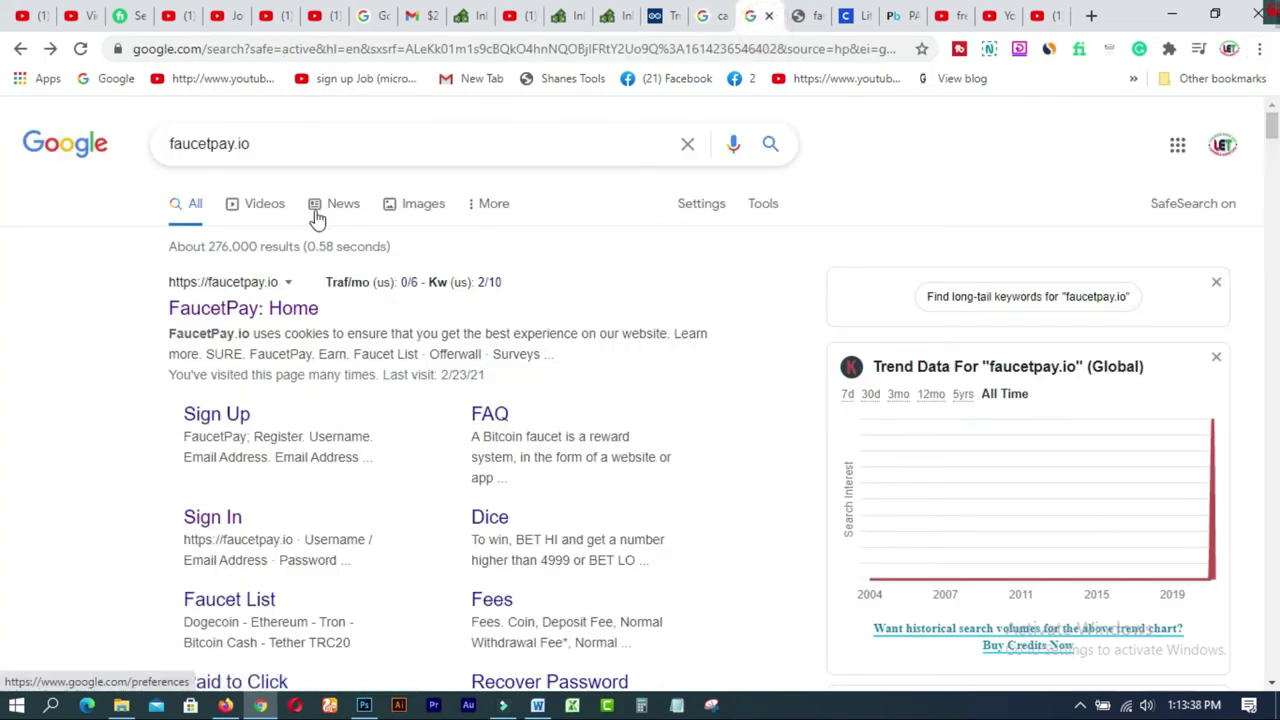
right_click(257, 315)
left_click(338, 323)
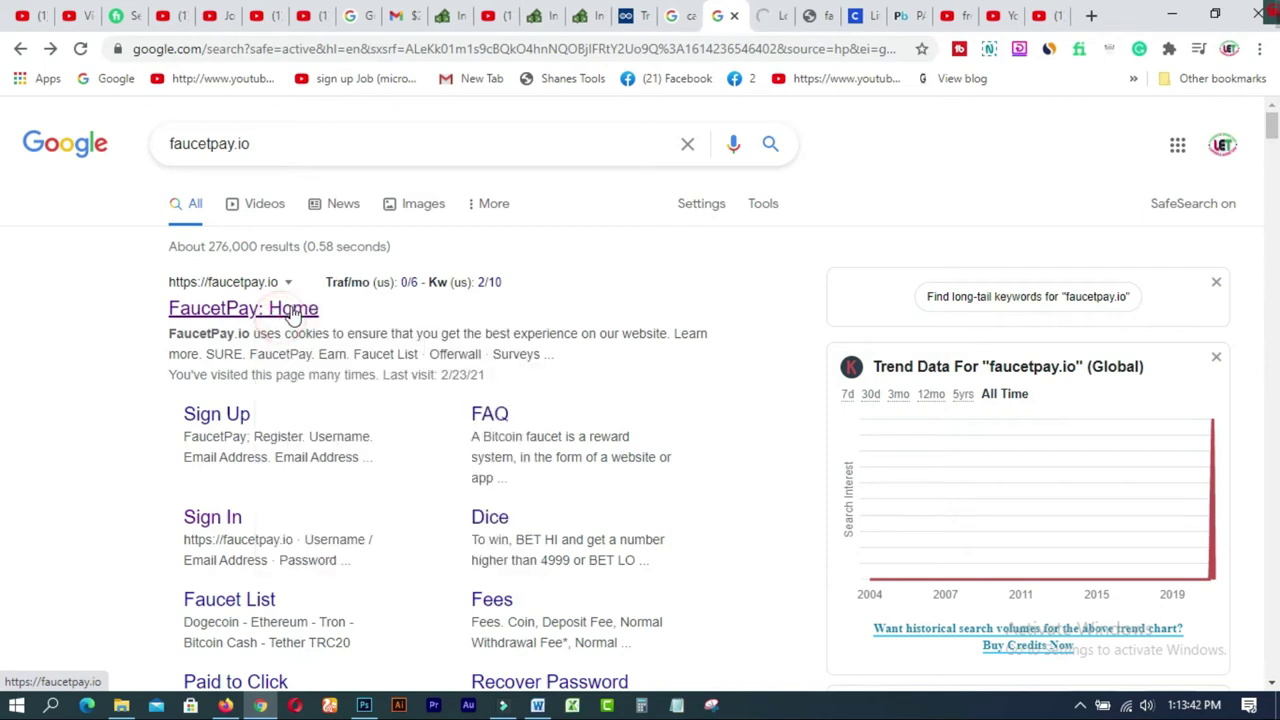
left_click(774, 31)
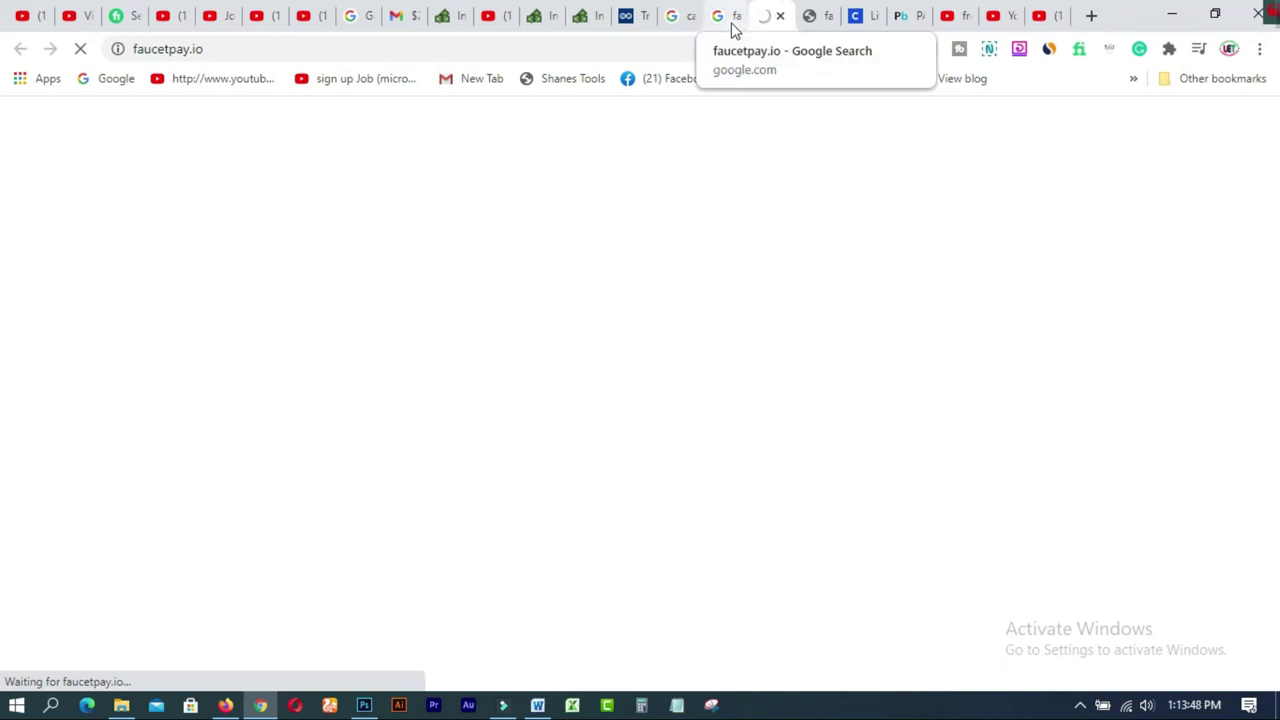
left_click(733, 29)
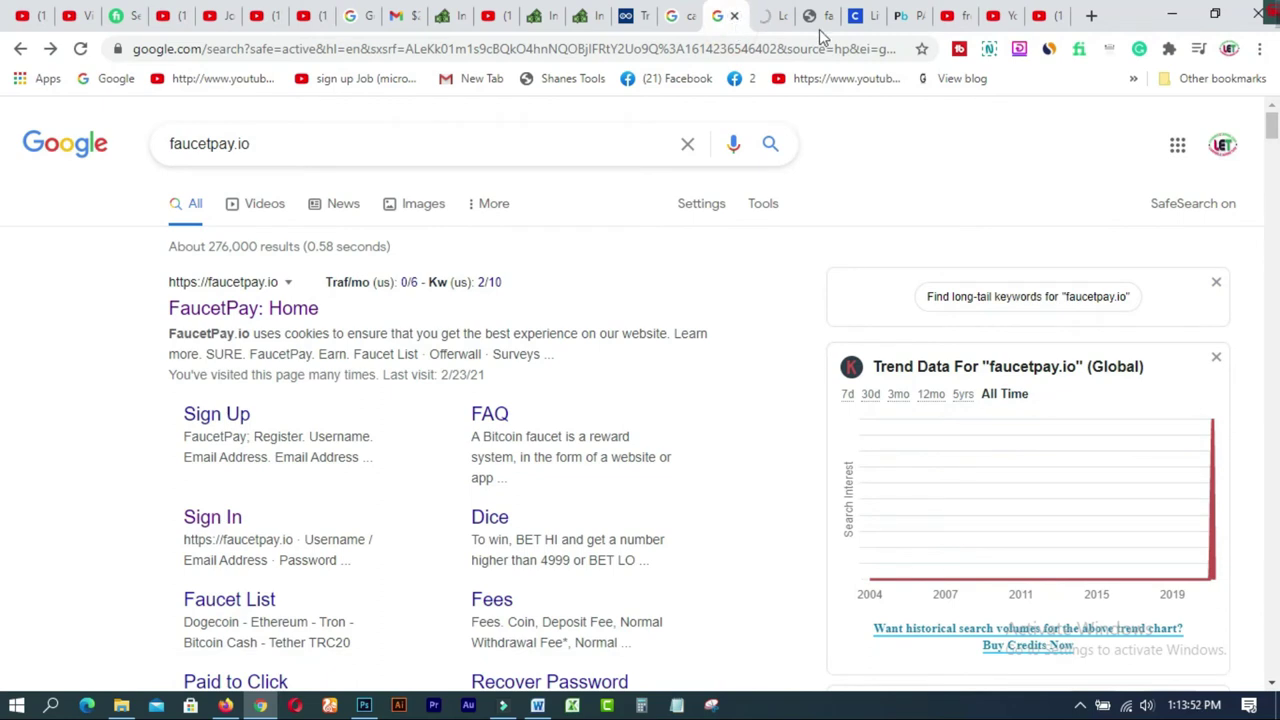
Activate the Payeer address entry in the Inbox Cash payment settings and copy the account number from the Payeer account page
left_click(590, 27)
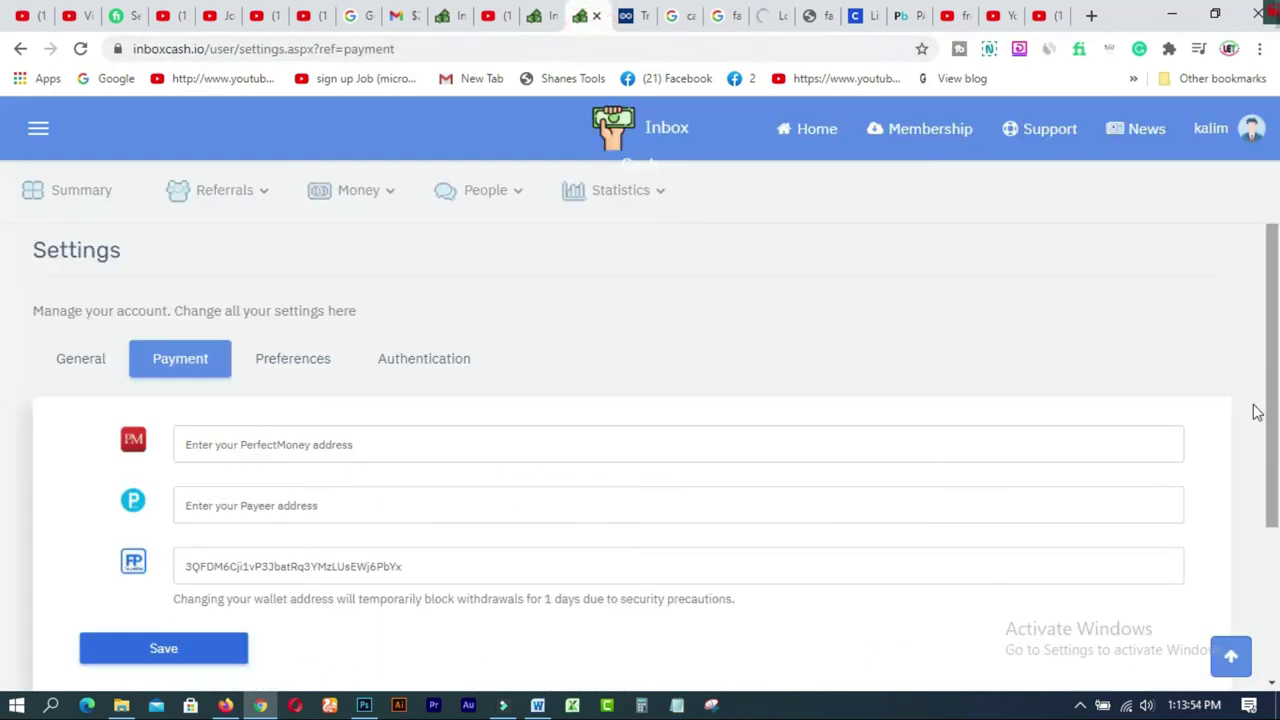
left_click(297, 506)
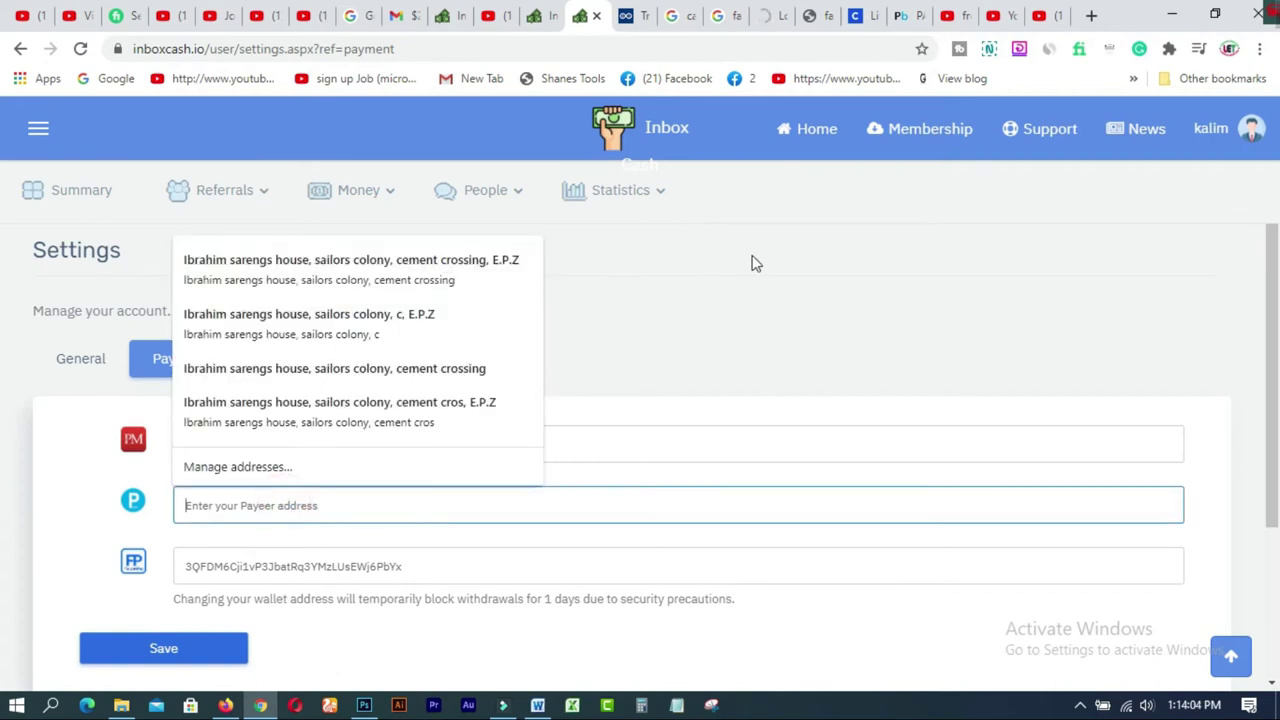
left_click(903, 18)
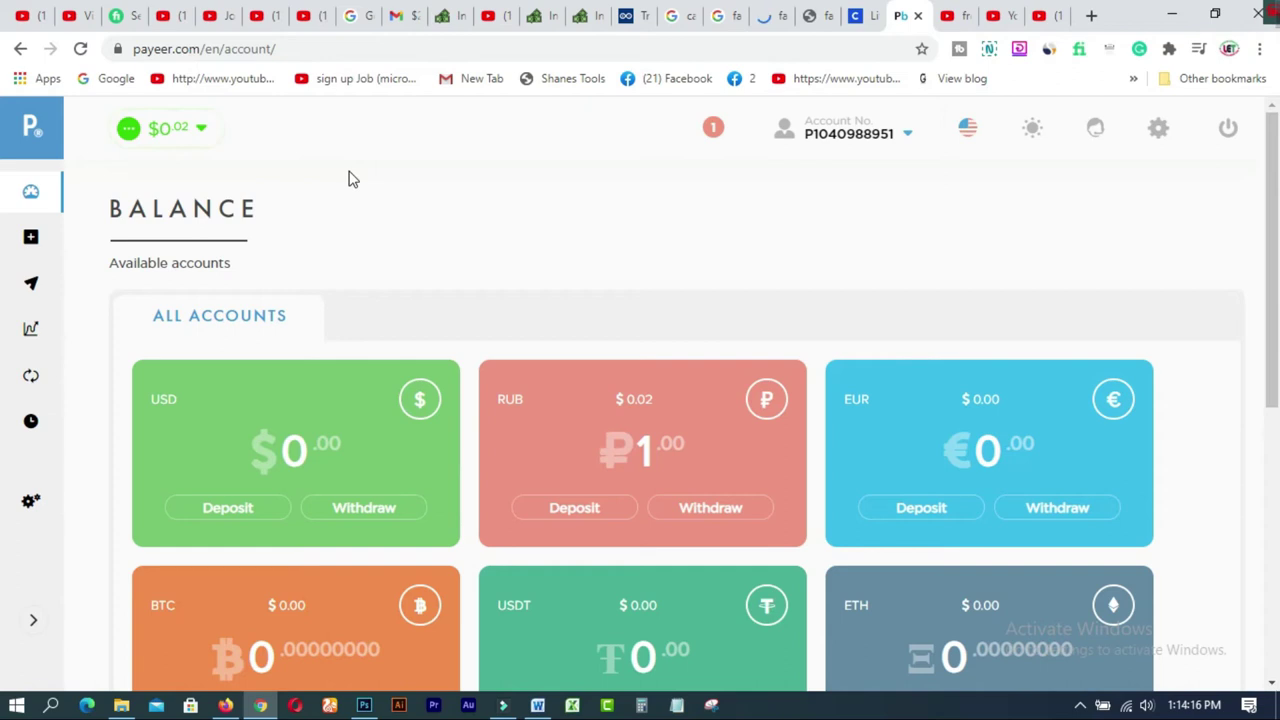
left_click(907, 140)
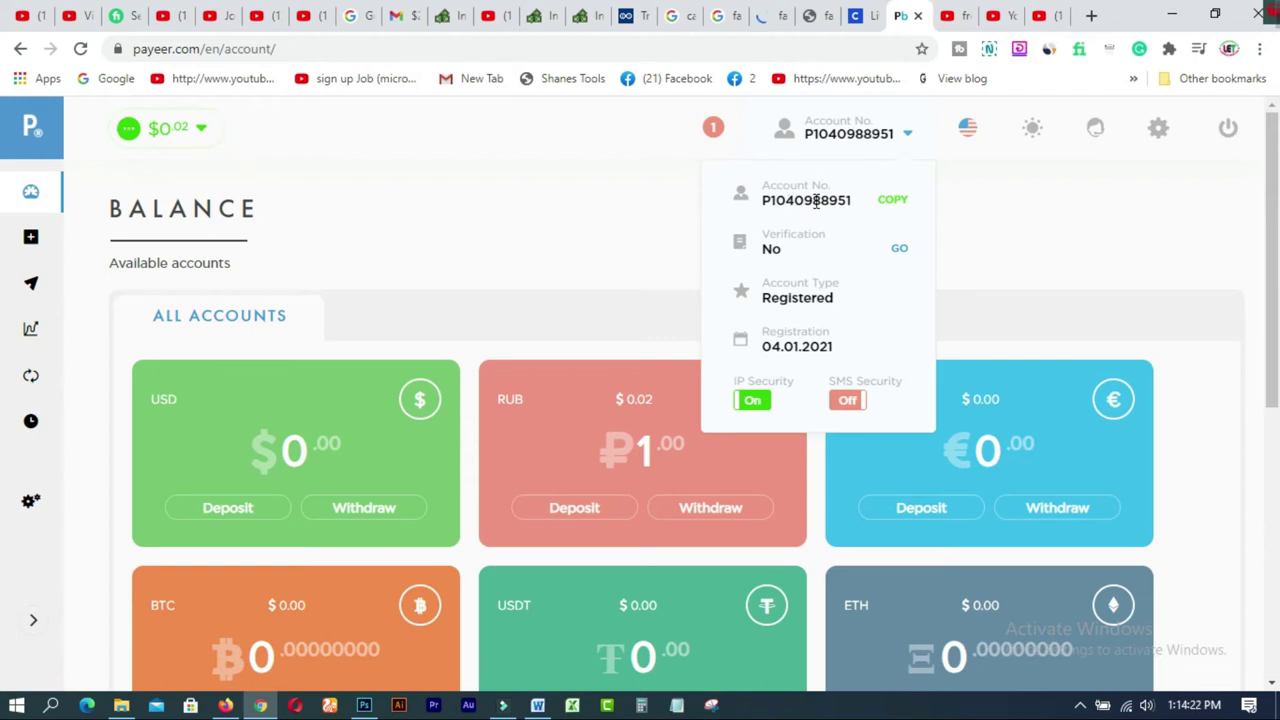
left_click(887, 207)
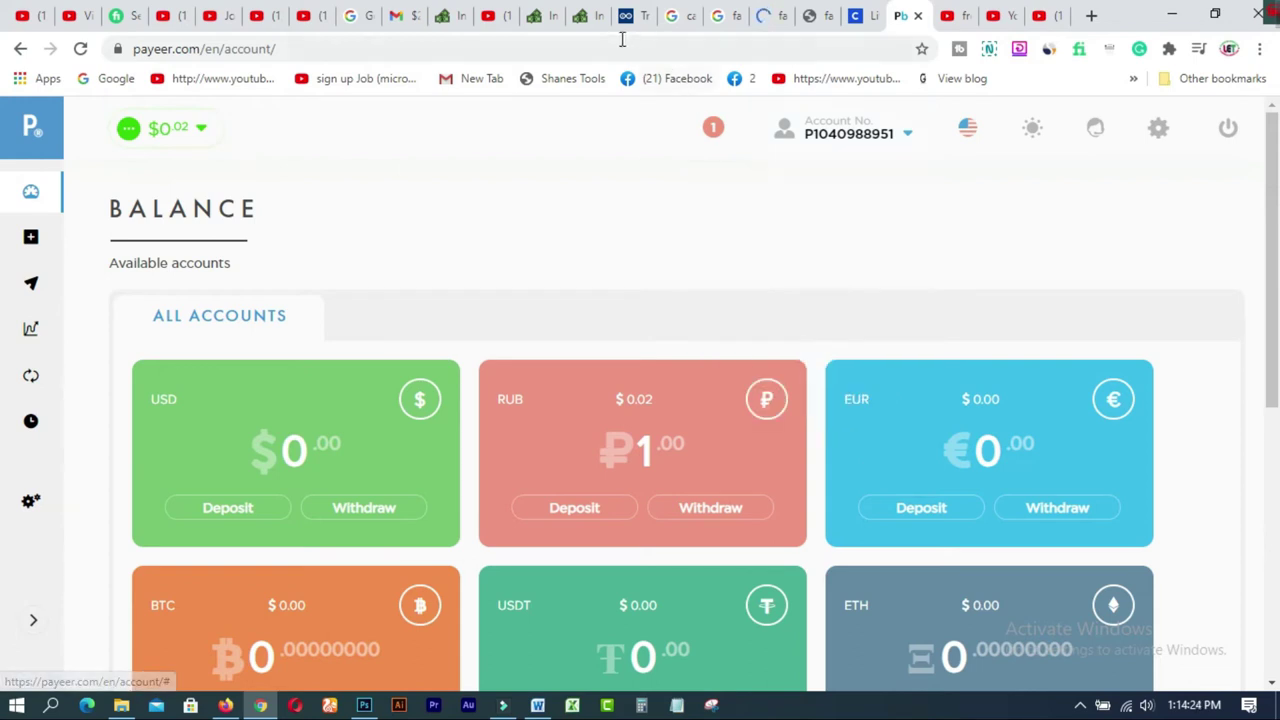
Try to paste the copied Payeer account number as the Payeer address in Inbox Cash, and clear the pasted text
left_click(590, 17)
left_click(337, 514)
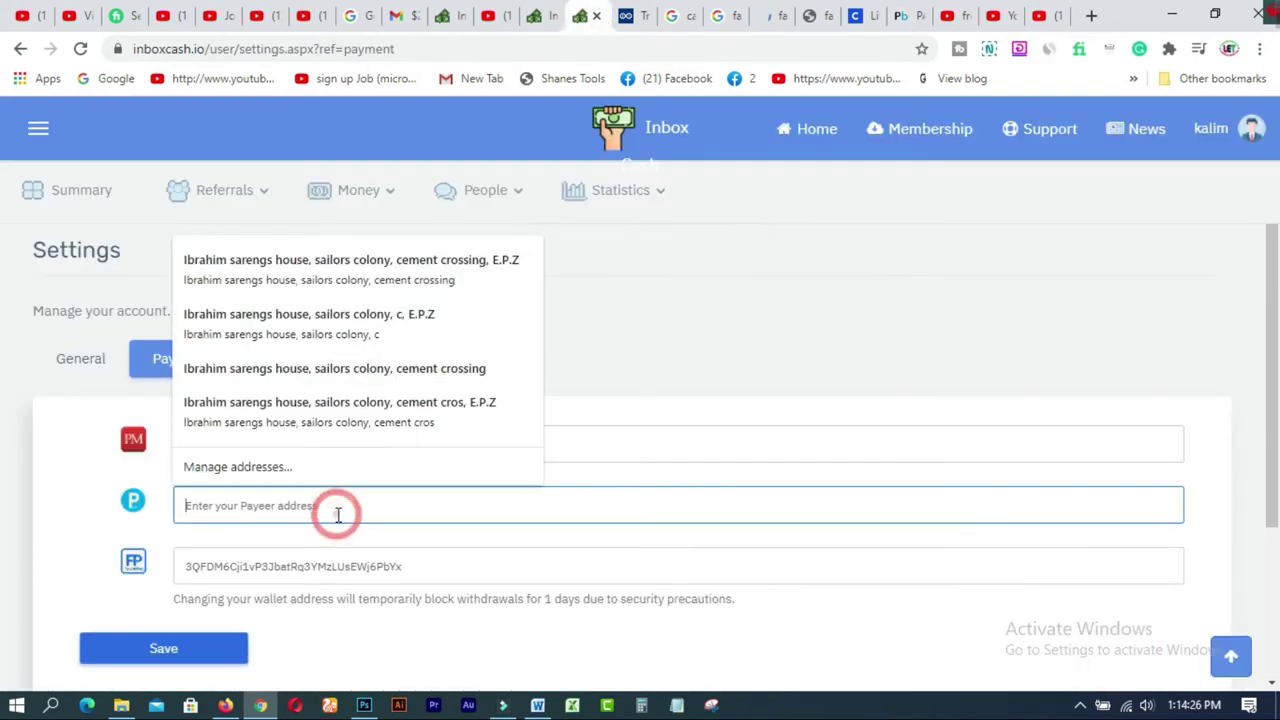
right_click(338, 515)
left_click(385, 320)
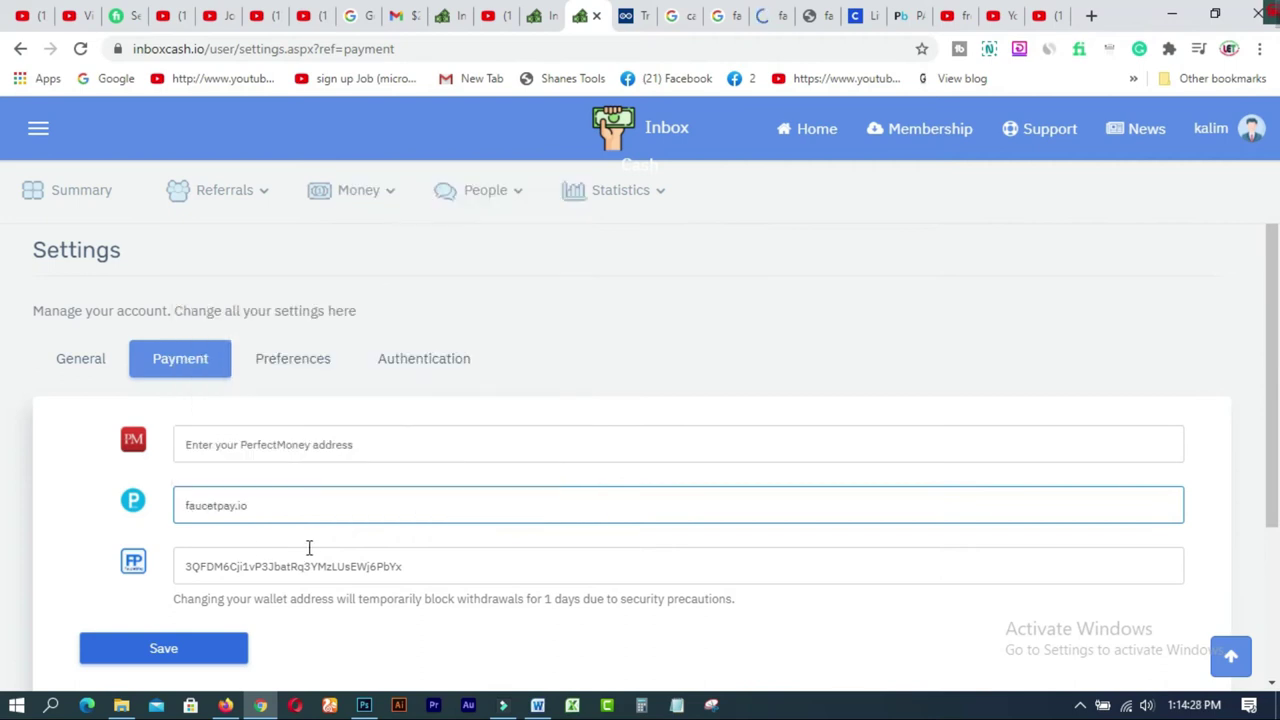
left_click_drag(283, 505, 183, 516)
key("BackSpace")
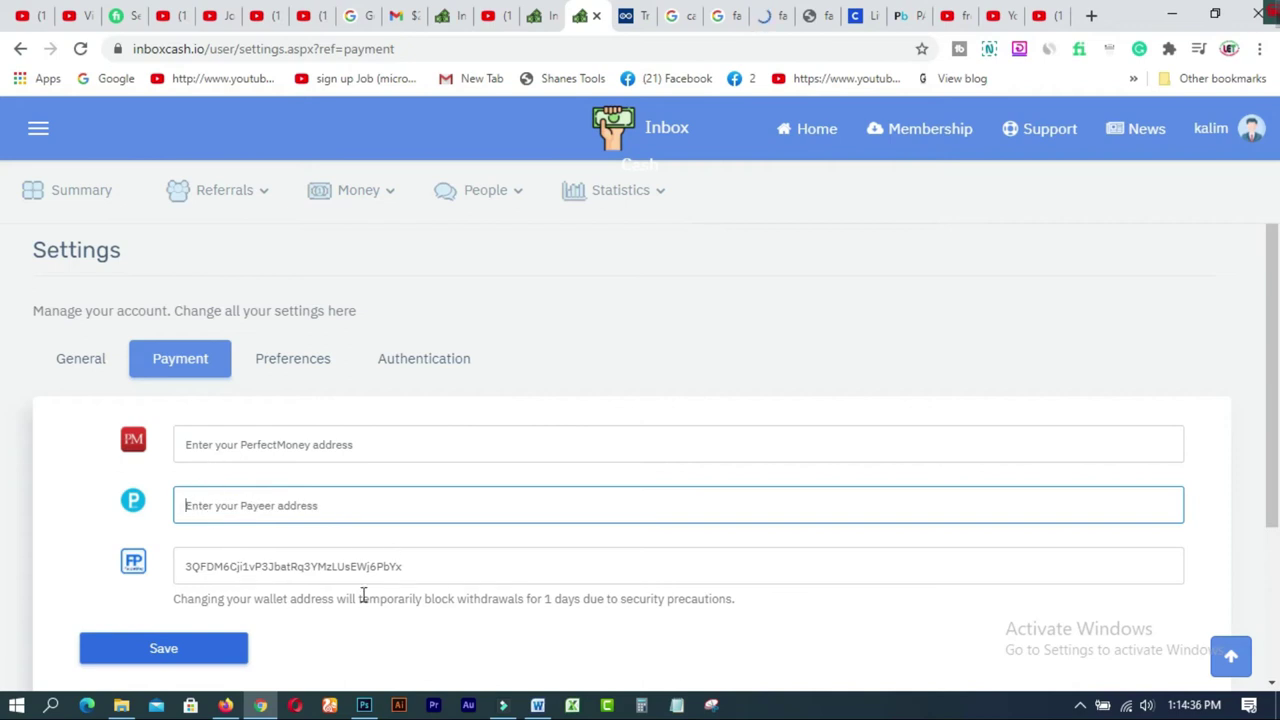
Save the payment settings and open the "Confirm payout address change" e-mail in Gmail
left_click_drag(1272, 485, 1274, 575)
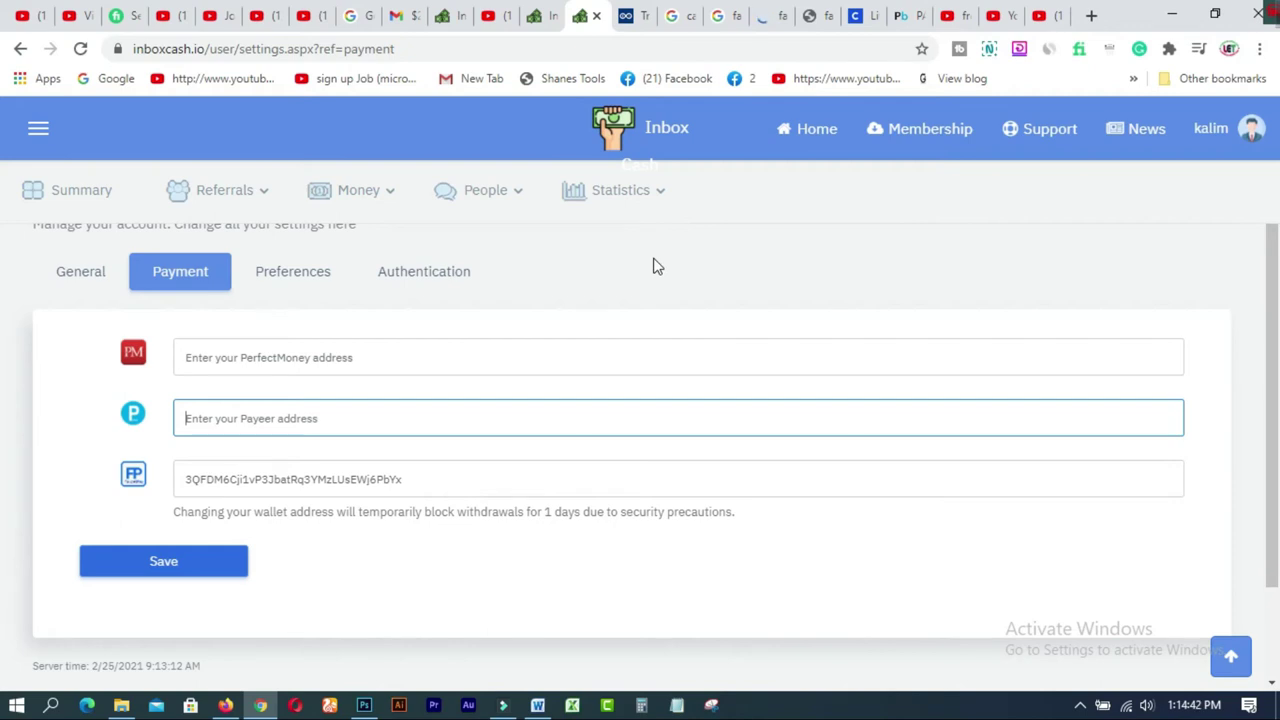
left_click(192, 570)
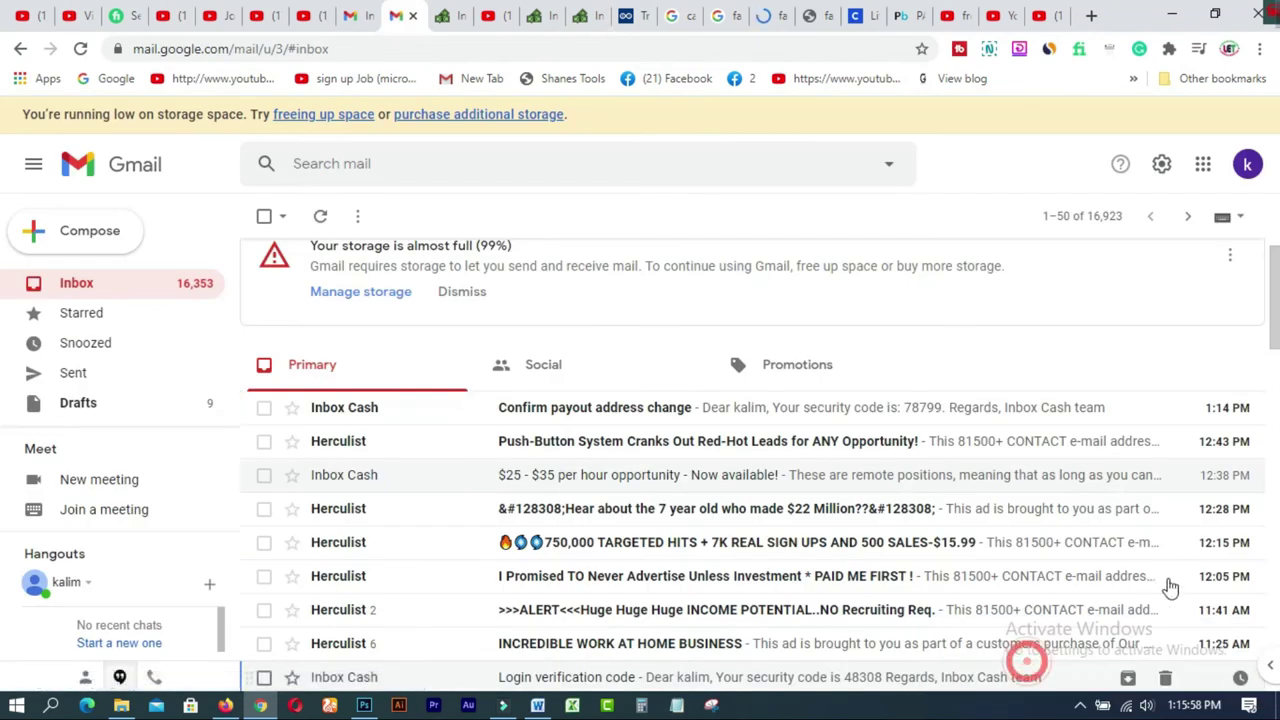
left_click(1029, 665)
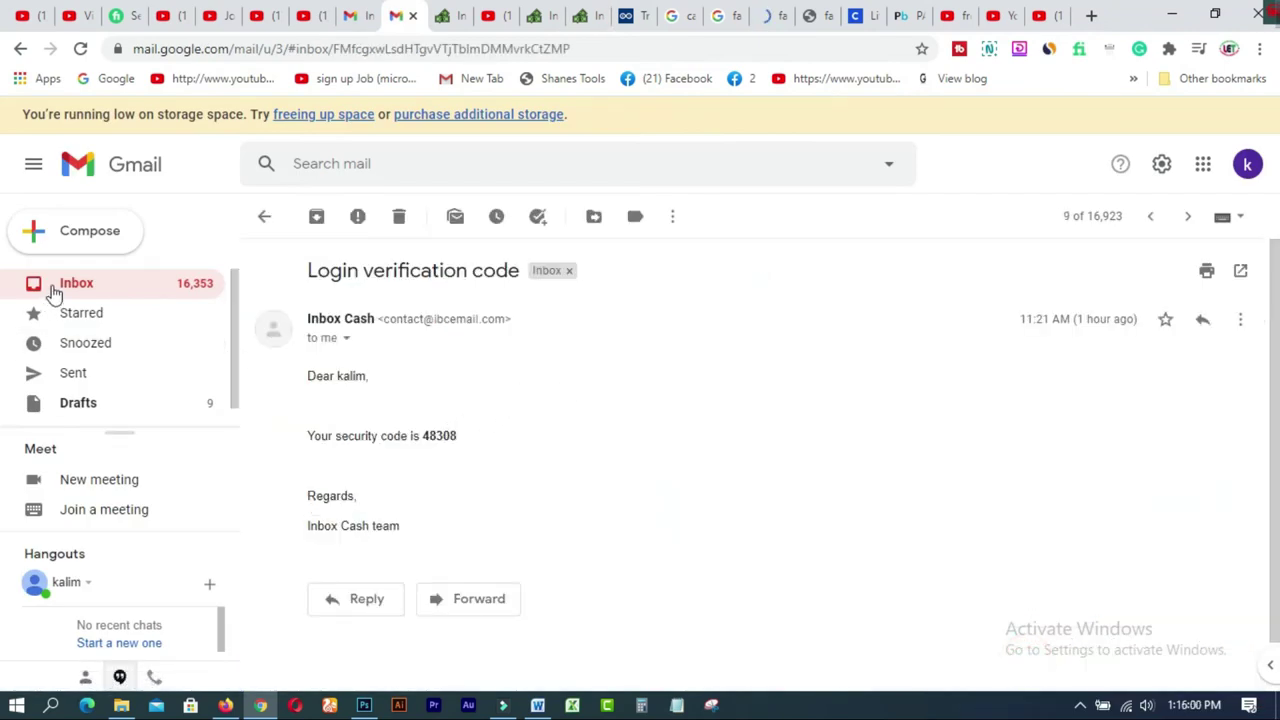
left_click(54, 290)
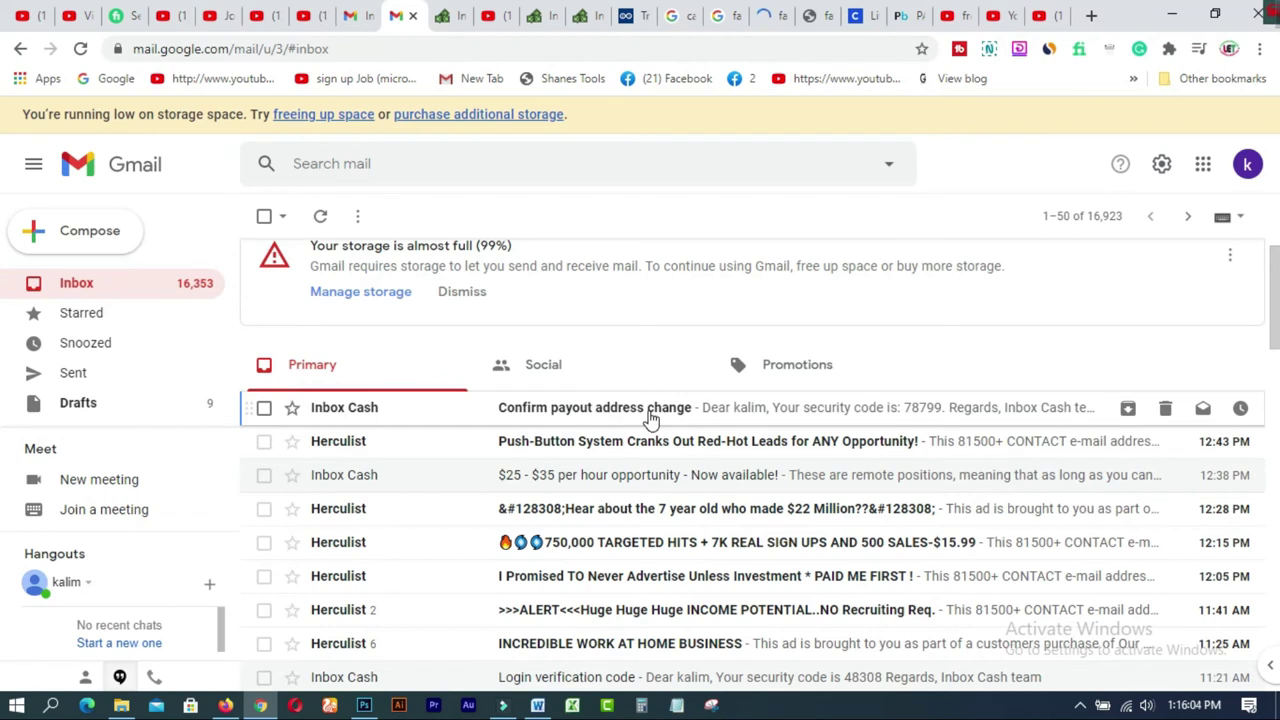
left_click(650, 418)
Copy the security code from the payout address confirmation e-mail
left_click_drag(430, 406, 460, 424)
left_click(428, 403)
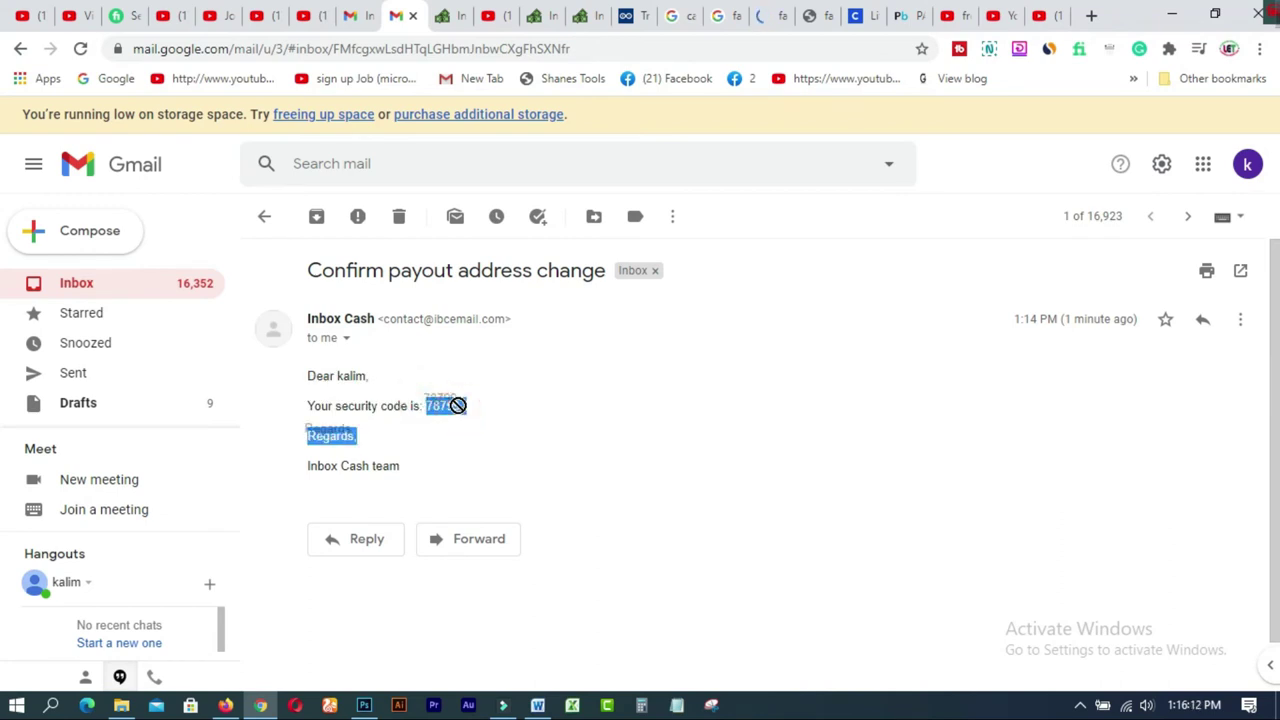
left_click(482, 401)
left_click_drag(428, 405, 450, 407)
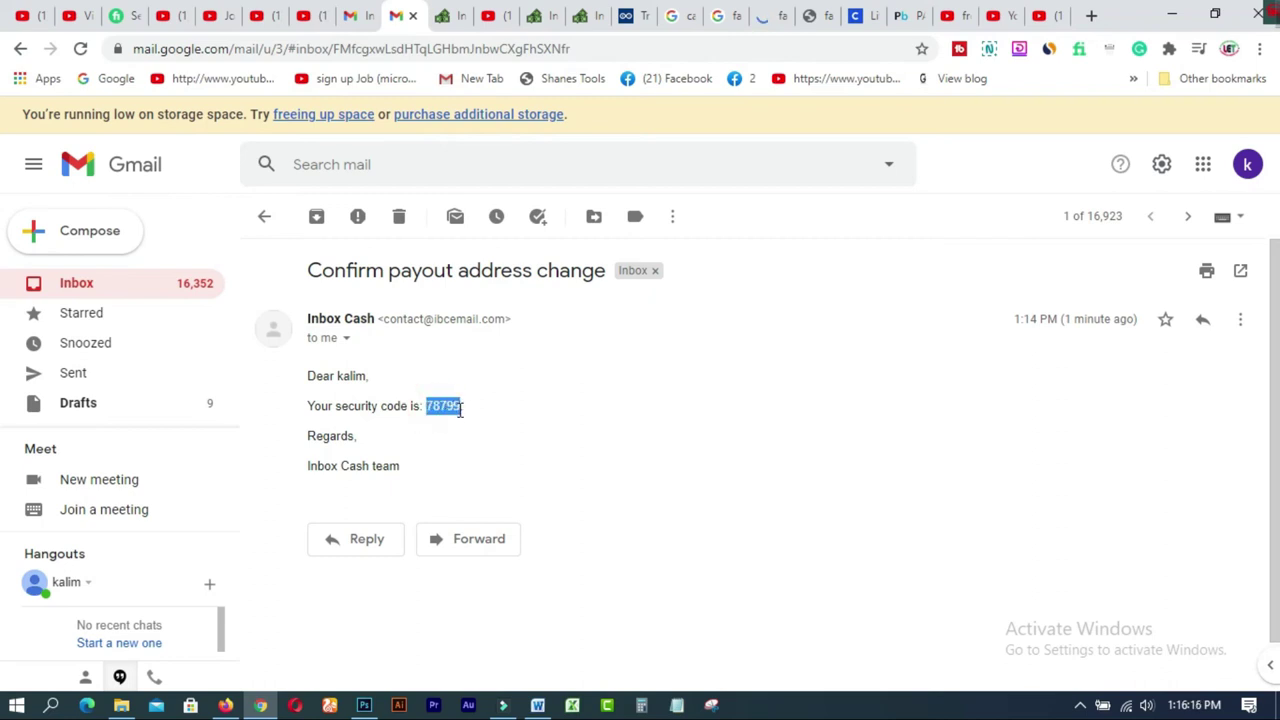
right_click(448, 405)
left_click(470, 420)
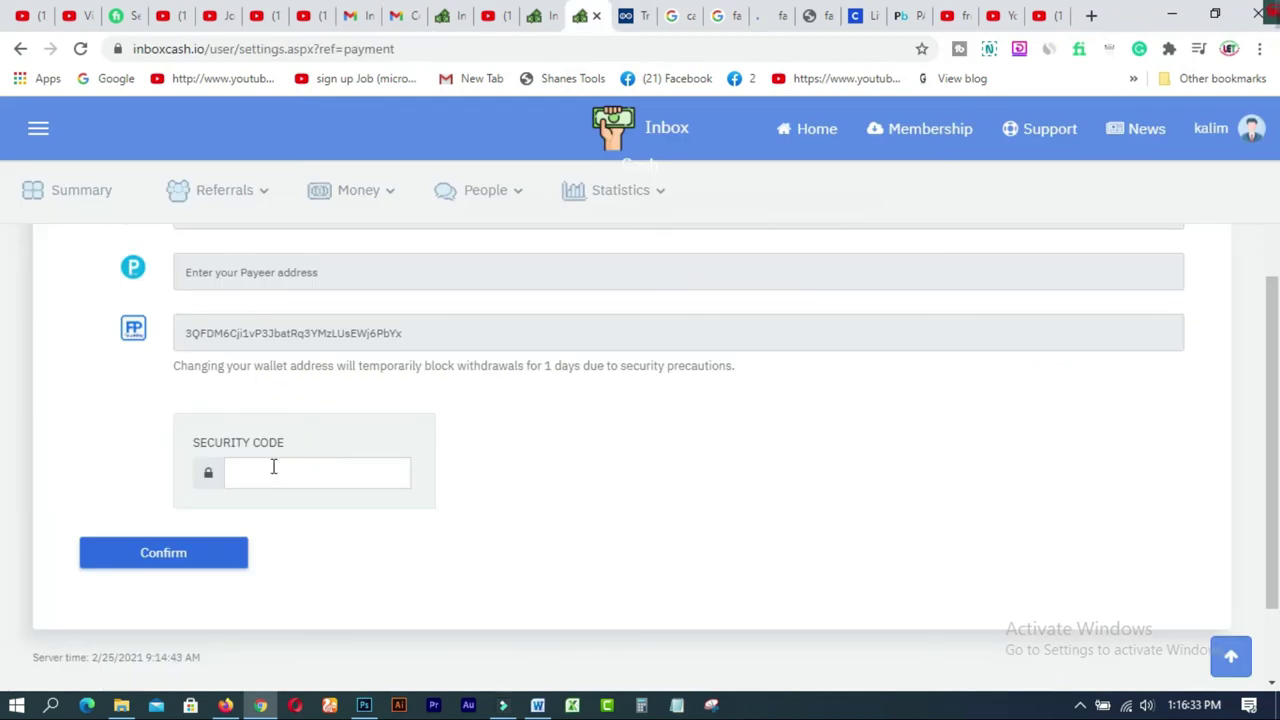
Paste the e-mailed security code into the Inbox Cash payment settings and confirm the change
left_click(273, 466)
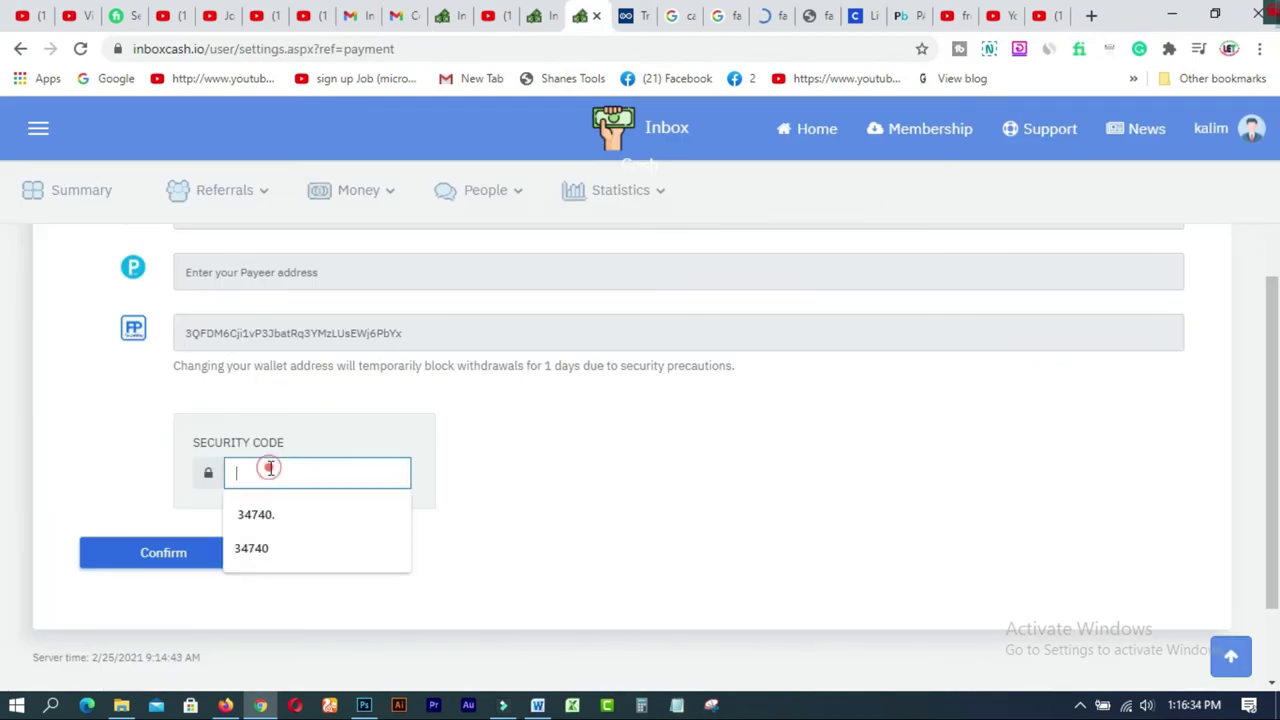
right_click(271, 472)
left_click(323, 272)
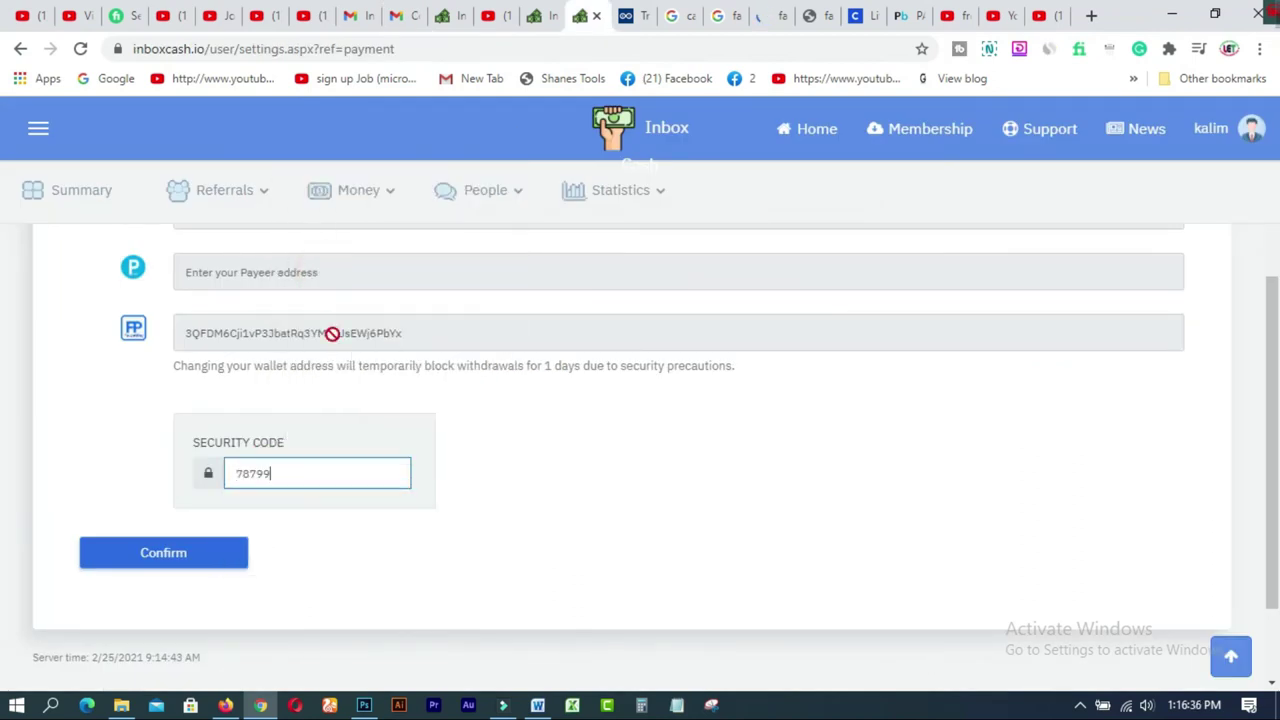
left_click(165, 557)
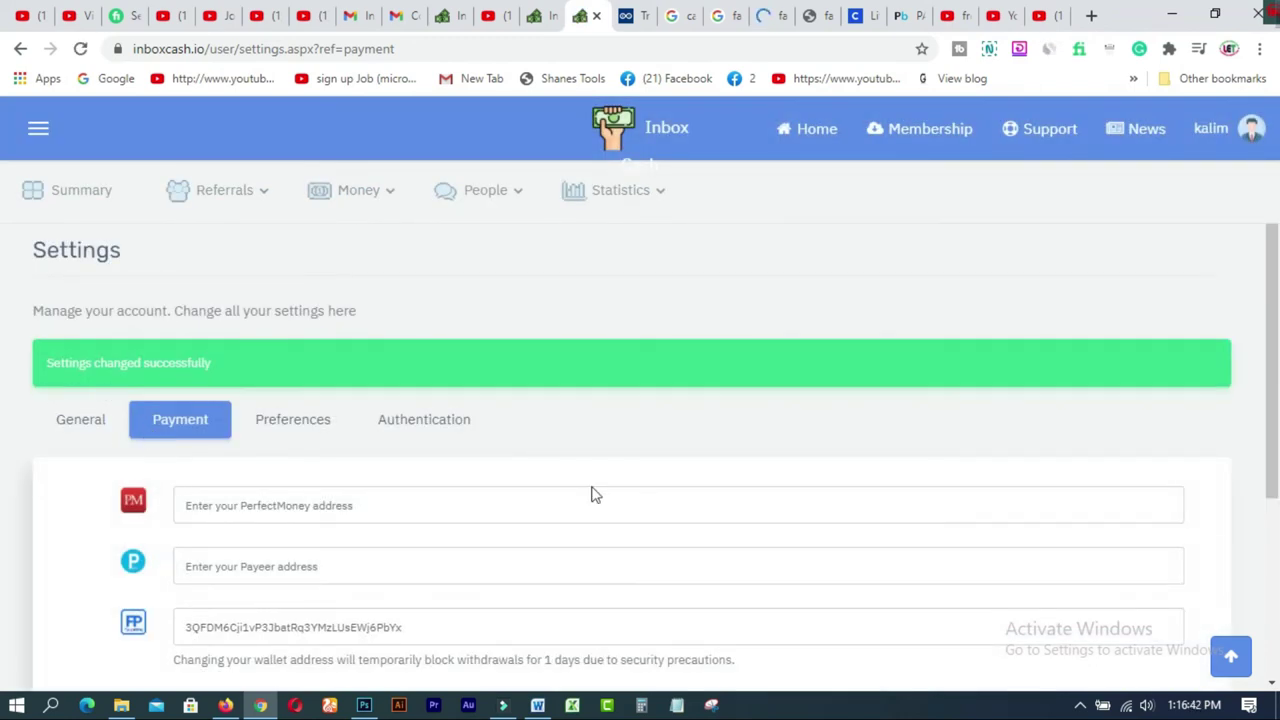
Save the payment settings again and go back to the Inbox Cash withdrawal page
scroll(1272, 420, "down", 2)
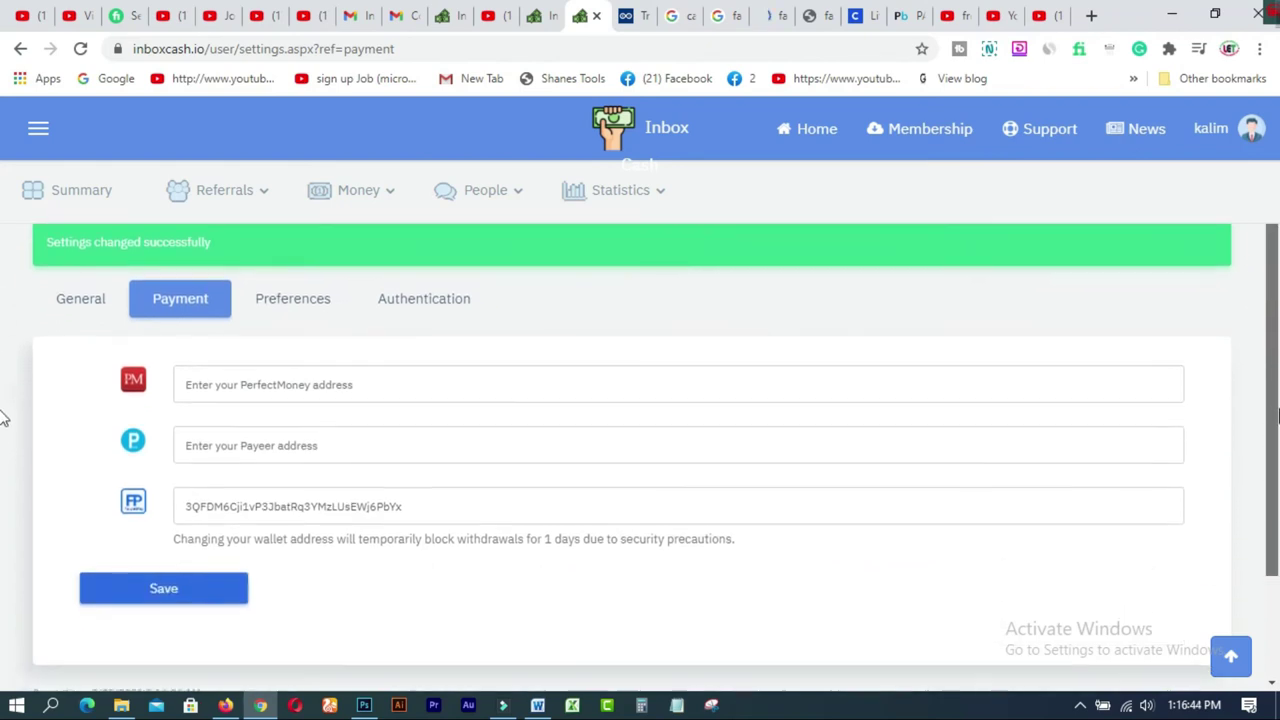
left_click(177, 509)
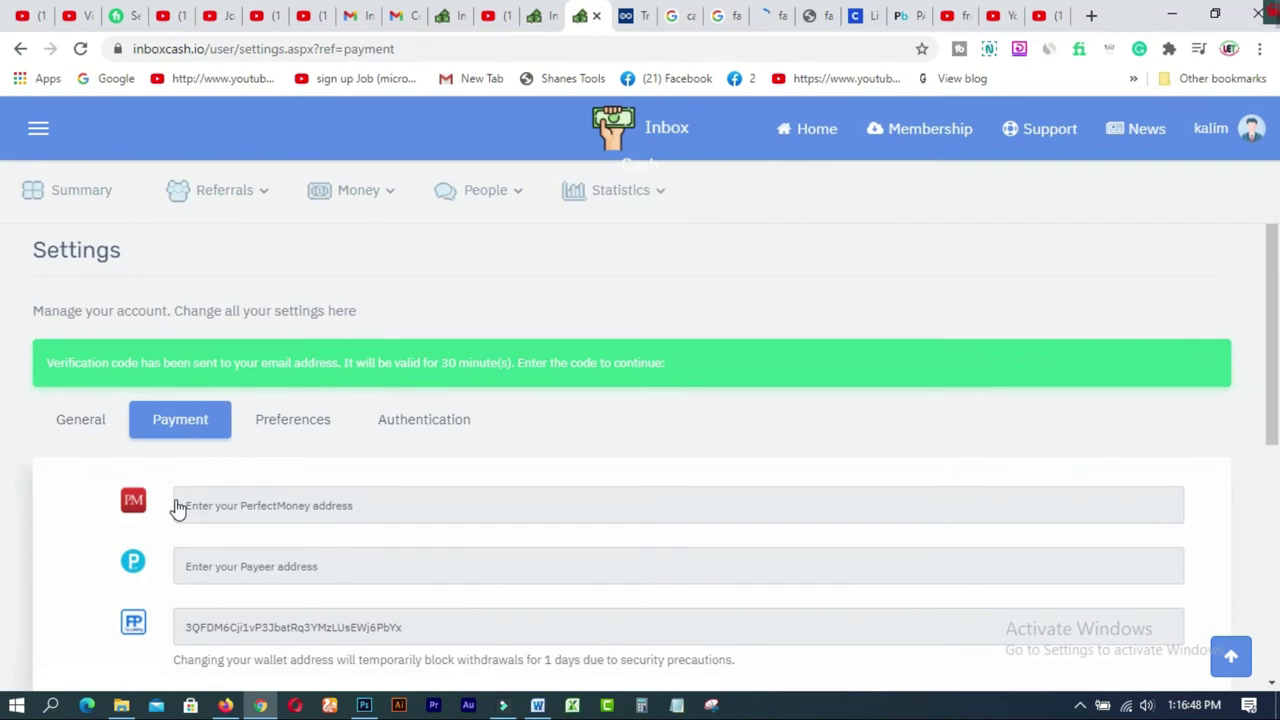
left_click(18, 50)
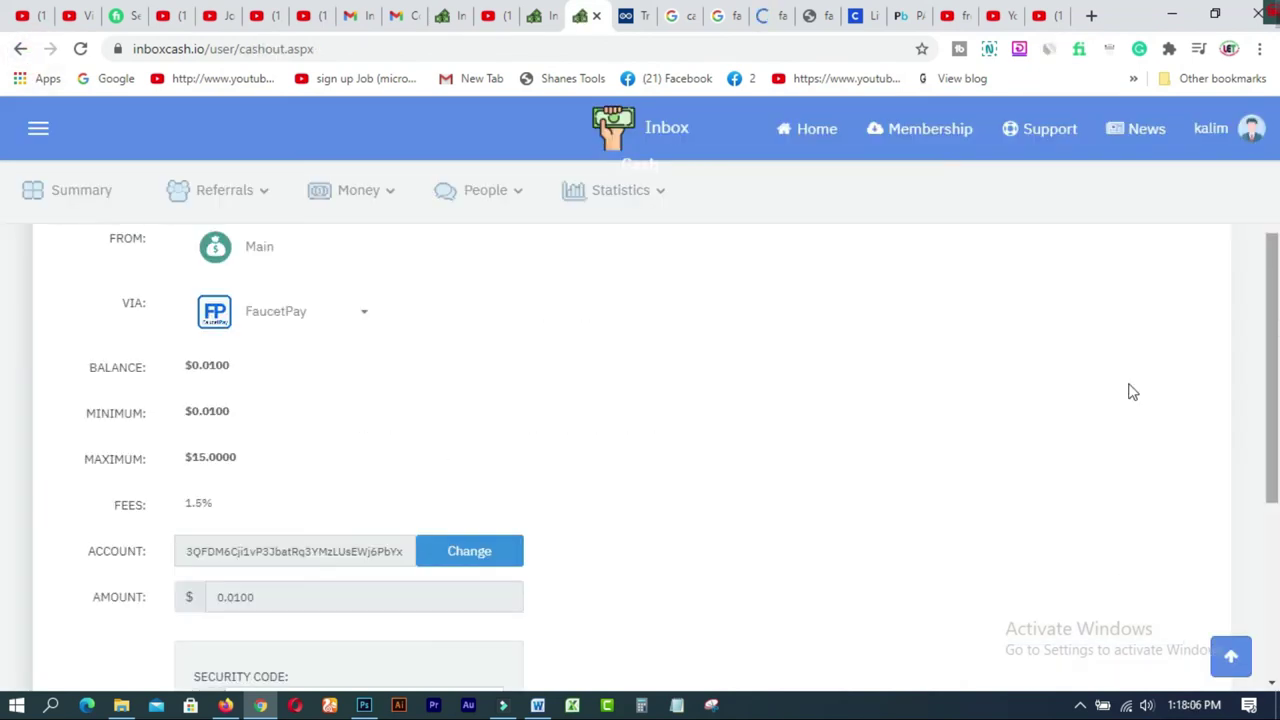
Copy the main balance figure for the amount and review the FaucetPay withdrawal form down to the security code entry
left_click(363, 318)
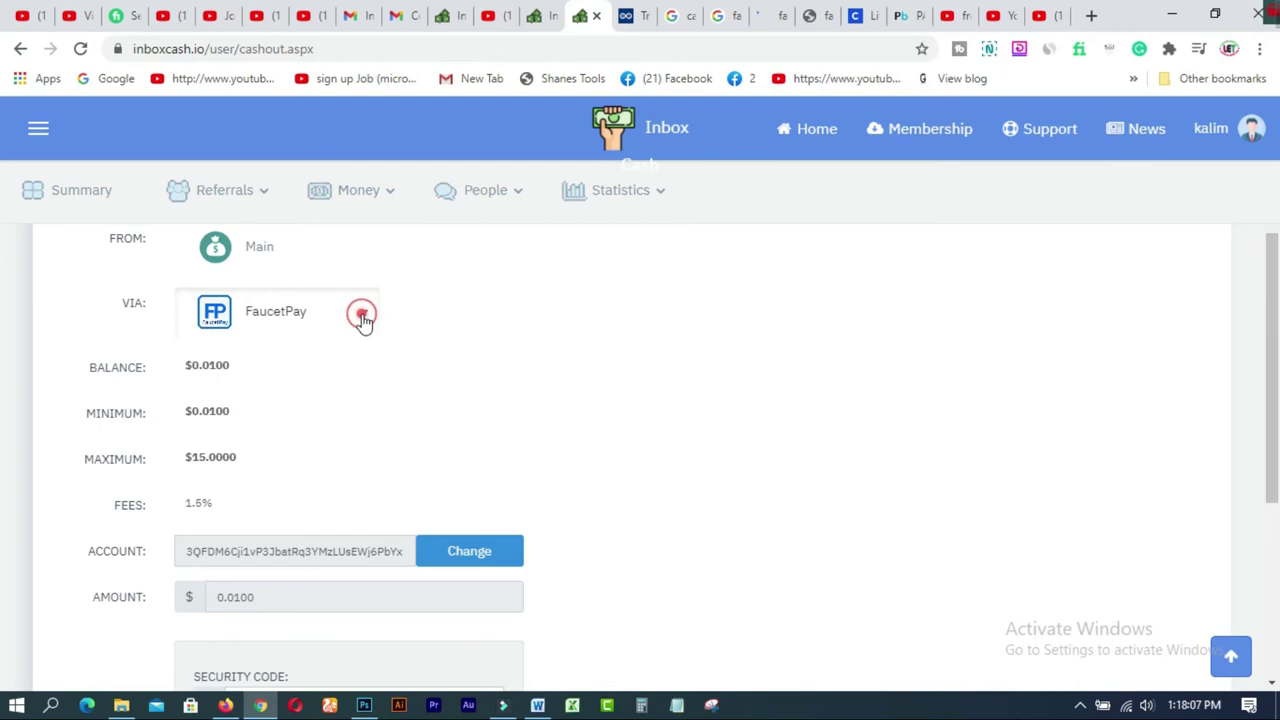
left_click(591, 355)
left_click_drag(247, 368, 193, 381)
right_click(228, 372)
left_click(246, 382)
left_click(271, 596)
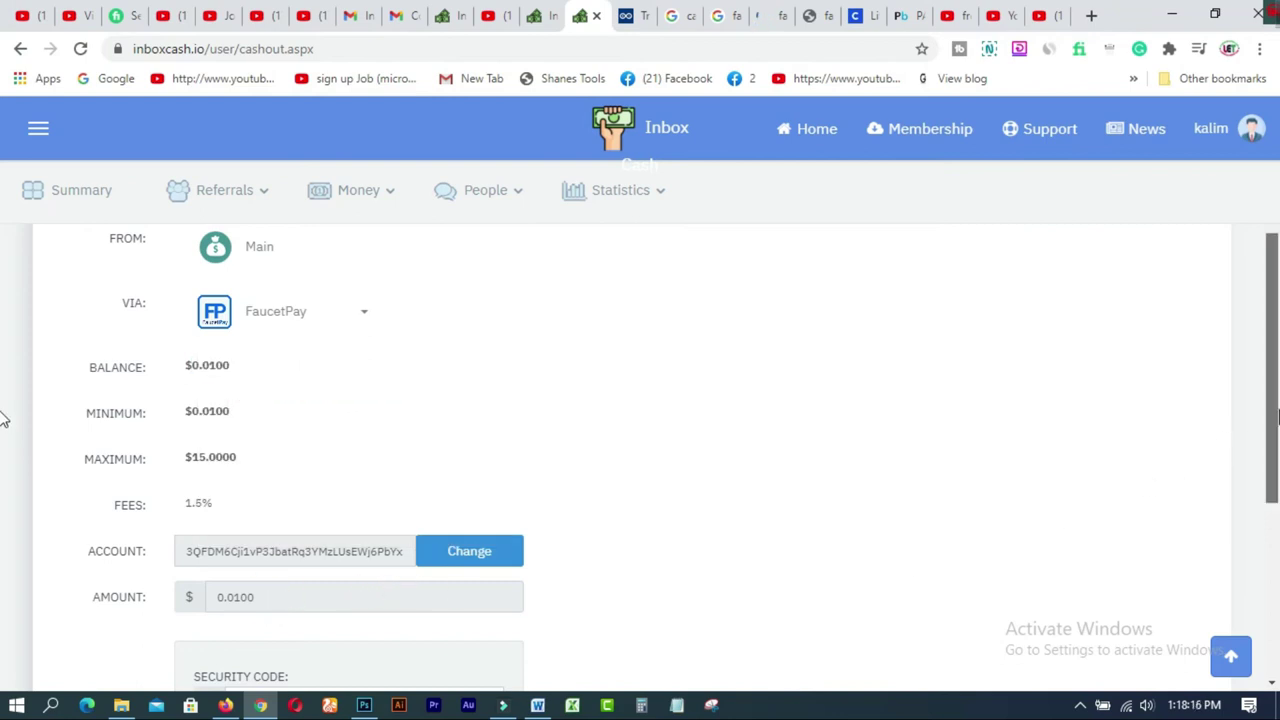
scroll(5, 414, "down", 2)
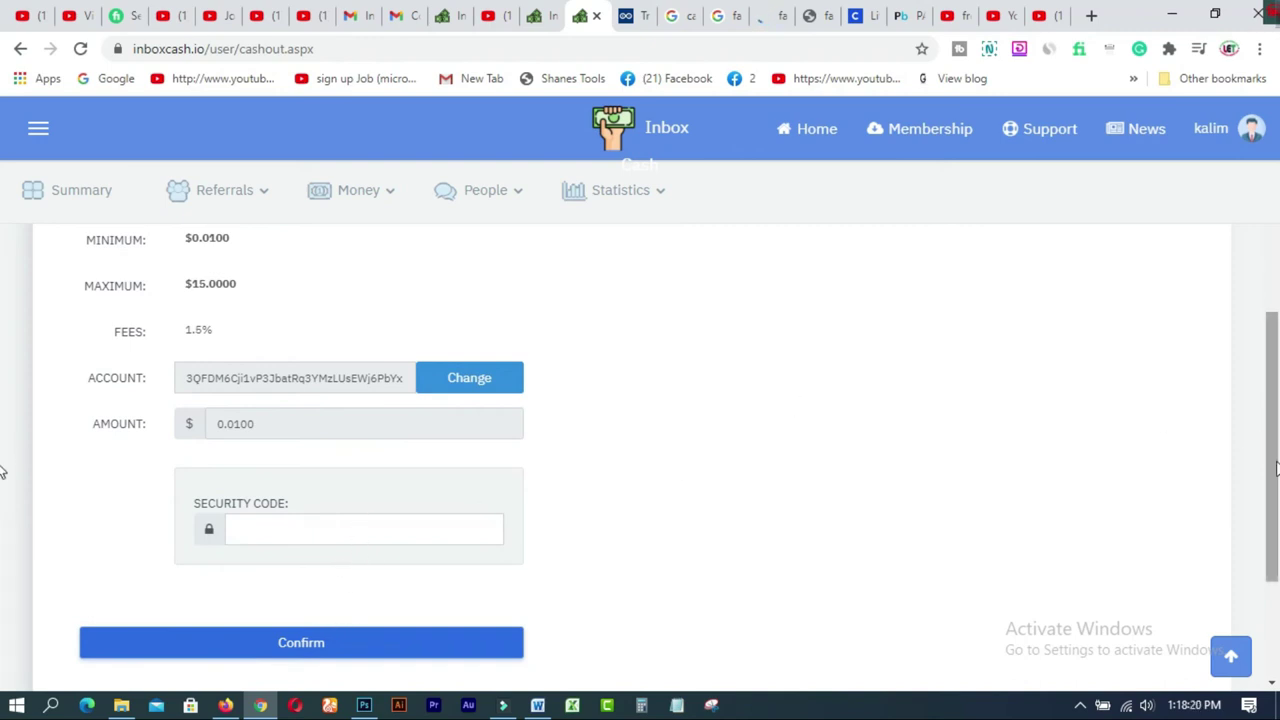
scroll(4, 400, "up", 2)
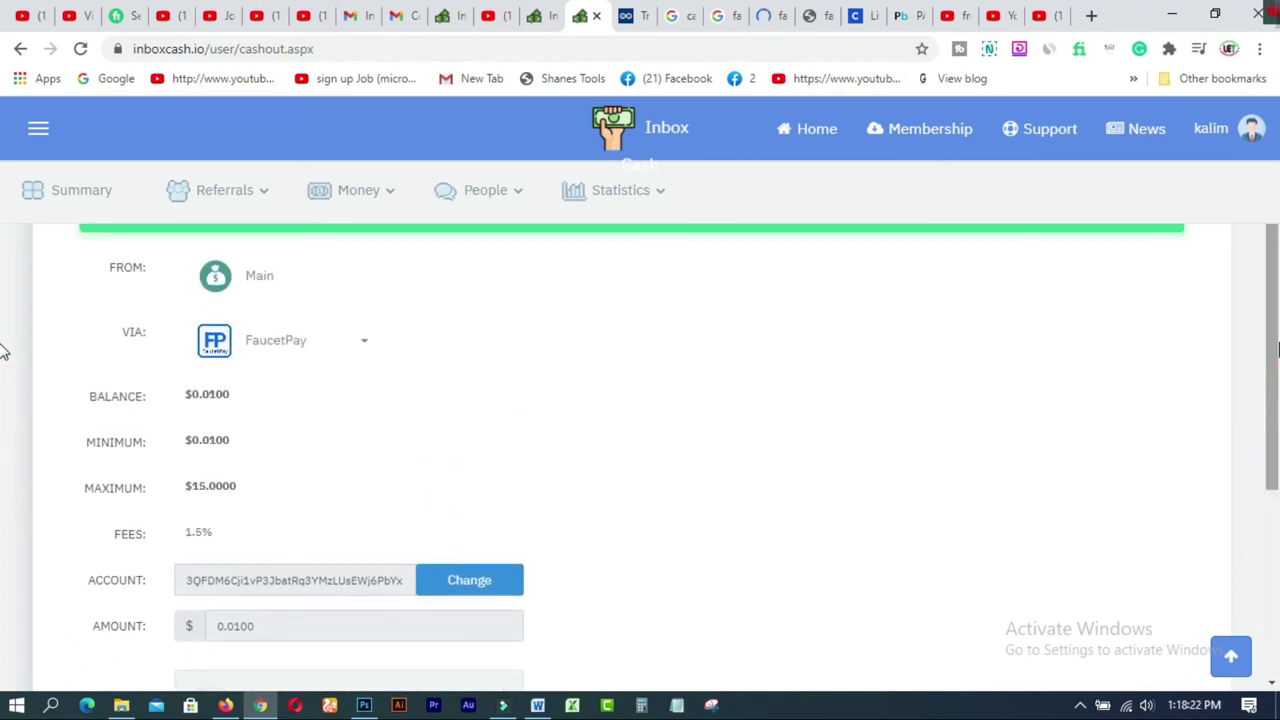
Copy the main balance figure for the amount, then submit and confirm the $0.0100 withdrawal from the main balance through FaucetPay
scroll(4, 352, "down", 1)
left_click_drag(193, 283, 238, 289)
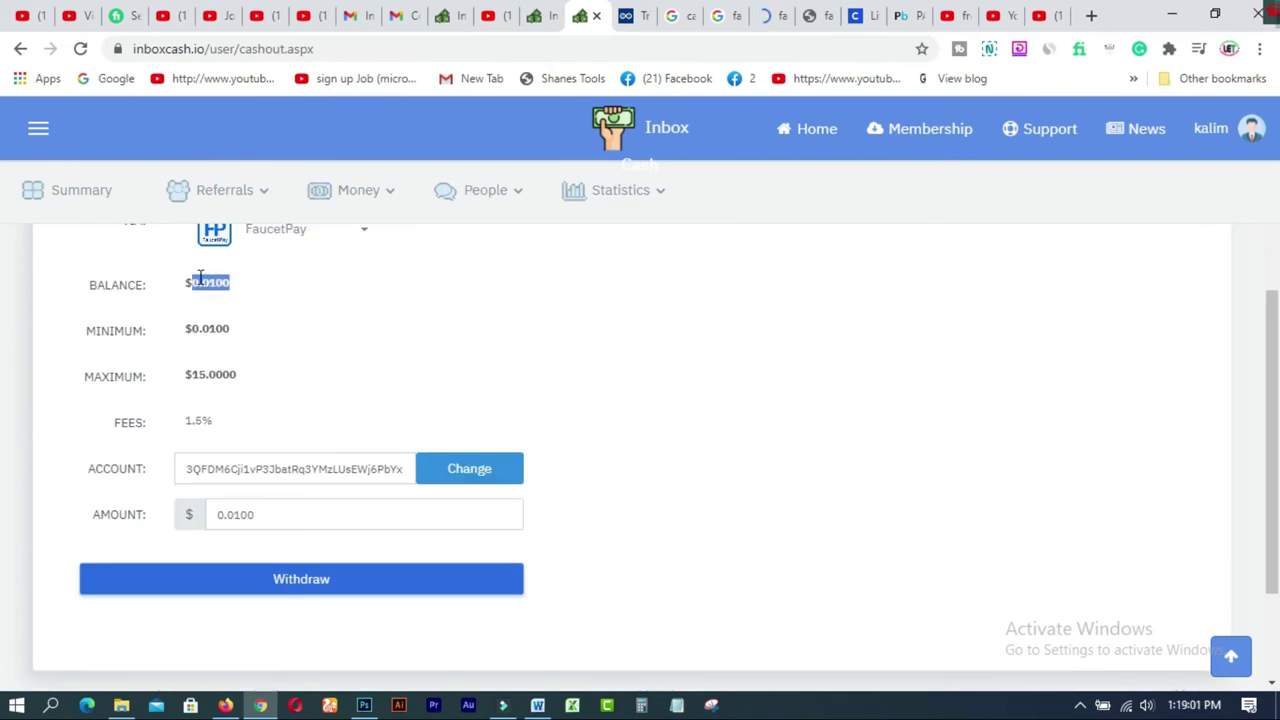
right_click(200, 280)
left_click(227, 292)
left_click_drag(268, 514, 226, 517)
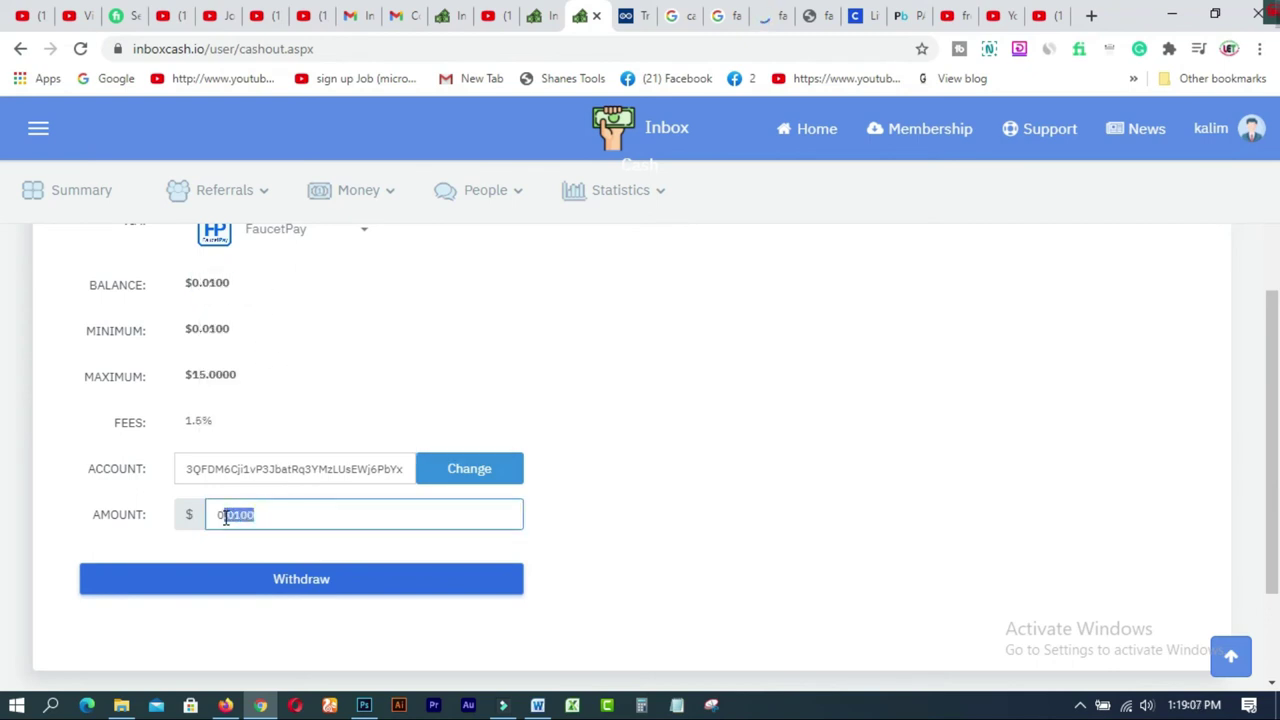
left_click(278, 582)
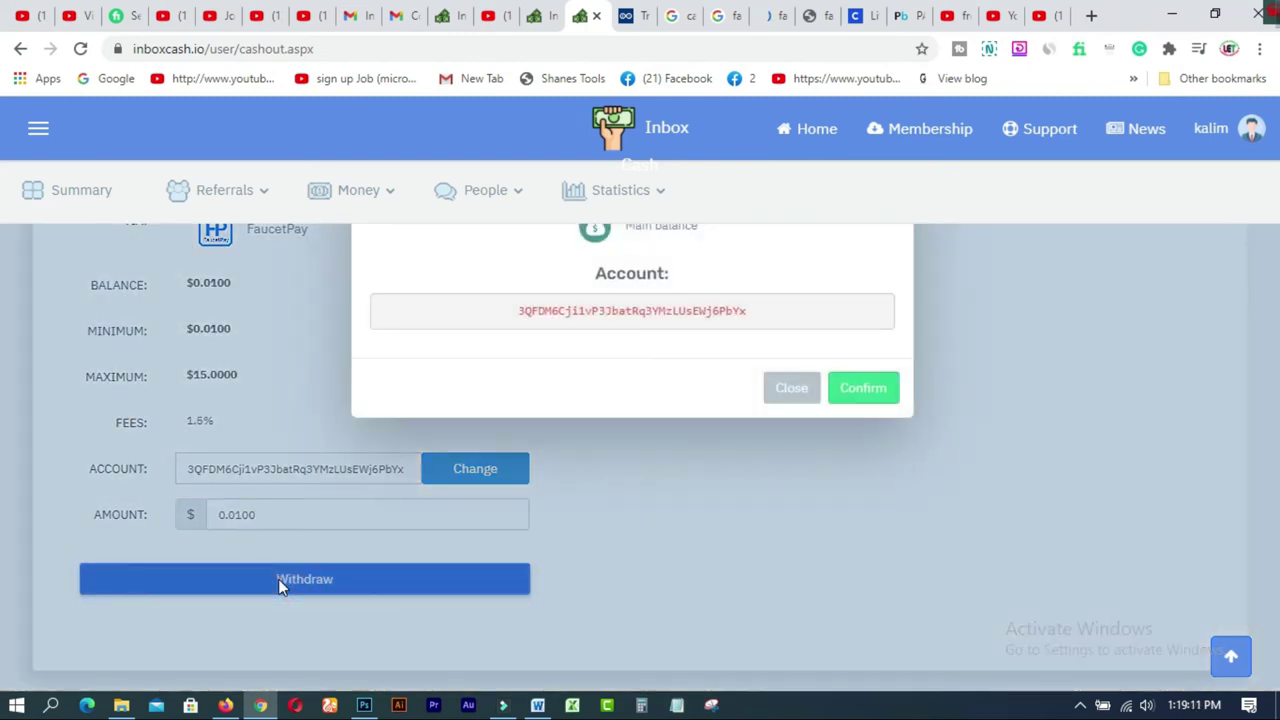
left_click(864, 392)
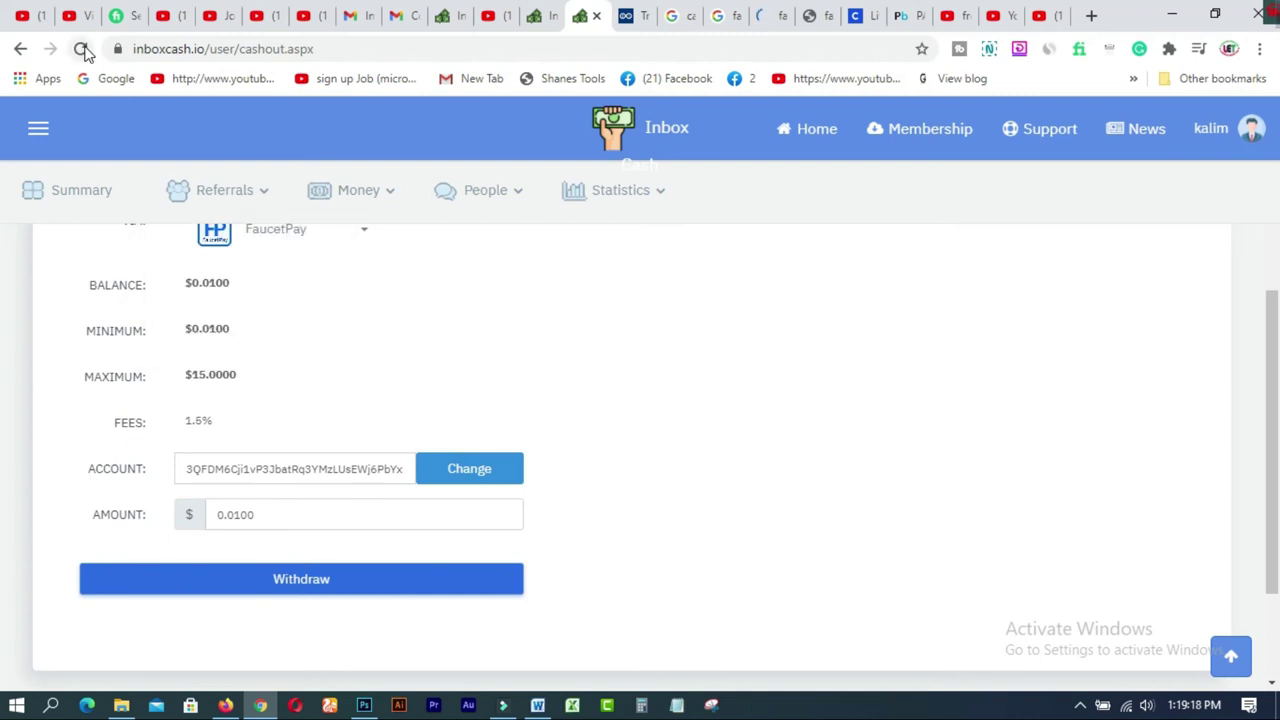
Reload the withdrawal page and check the main balance, the available payment processors and the rest of the form
left_click(81, 48)
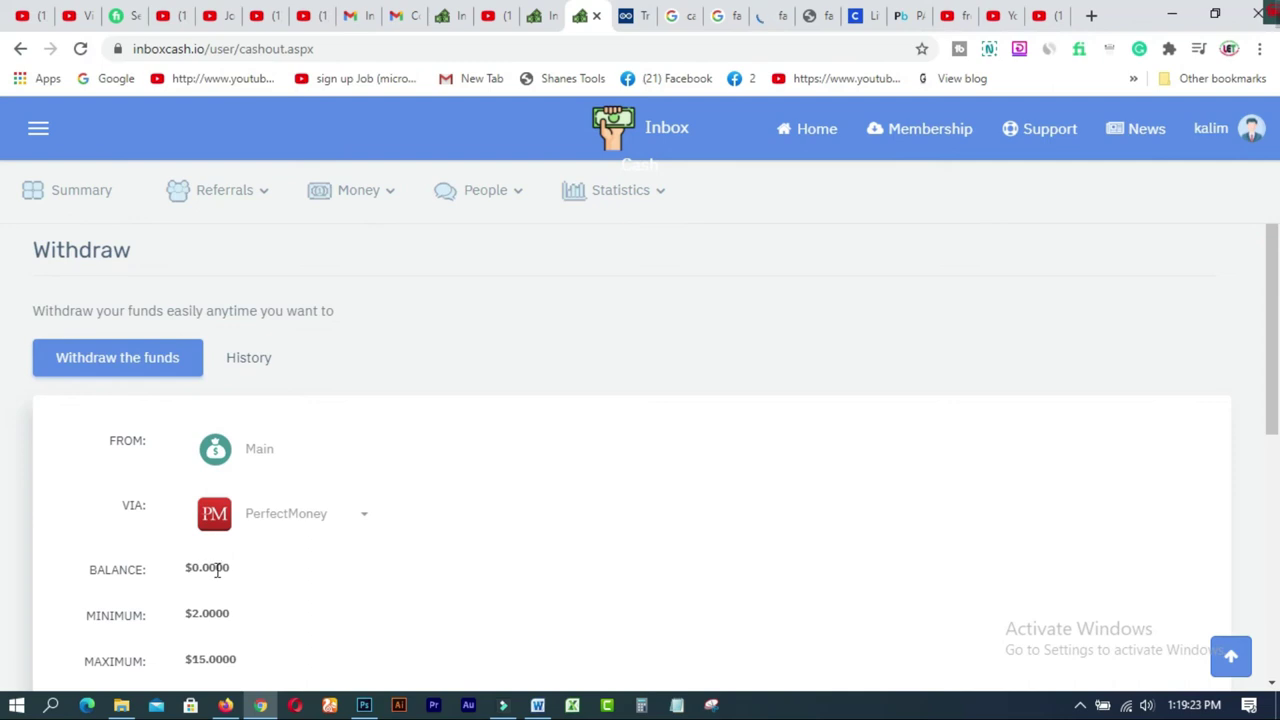
left_click_drag(1270, 428, 1258, 503)
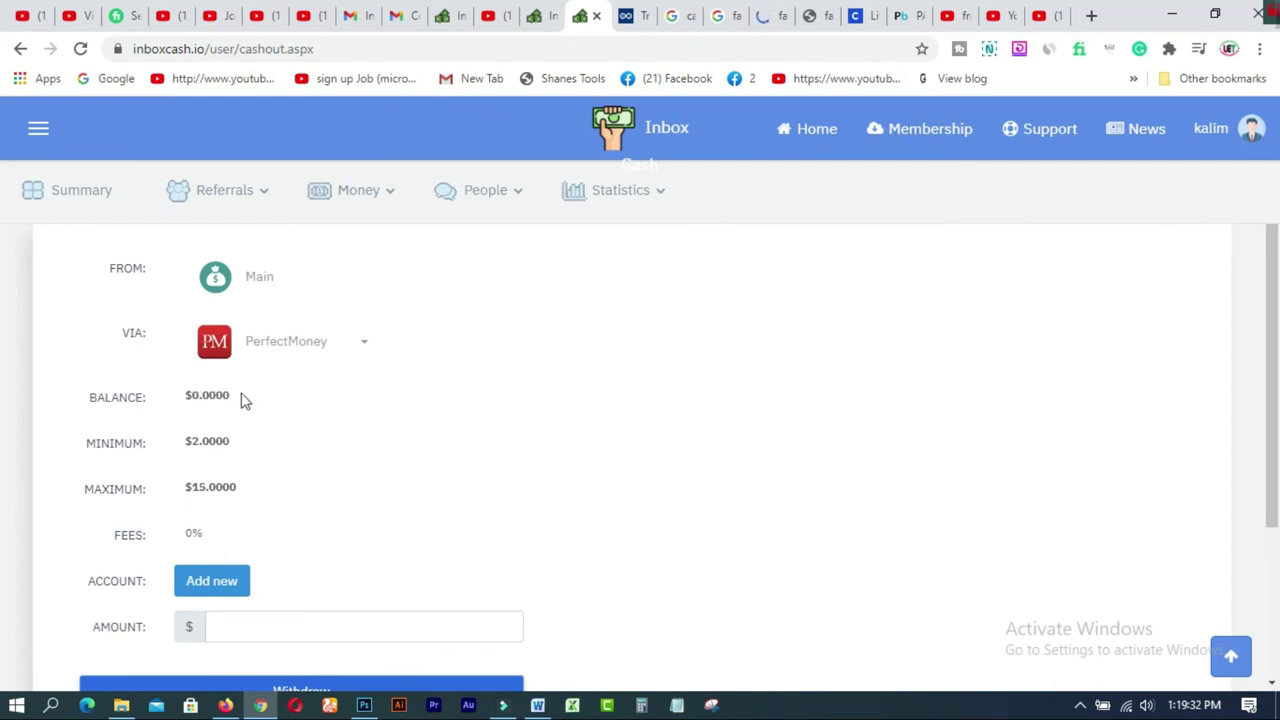
left_click(361, 349)
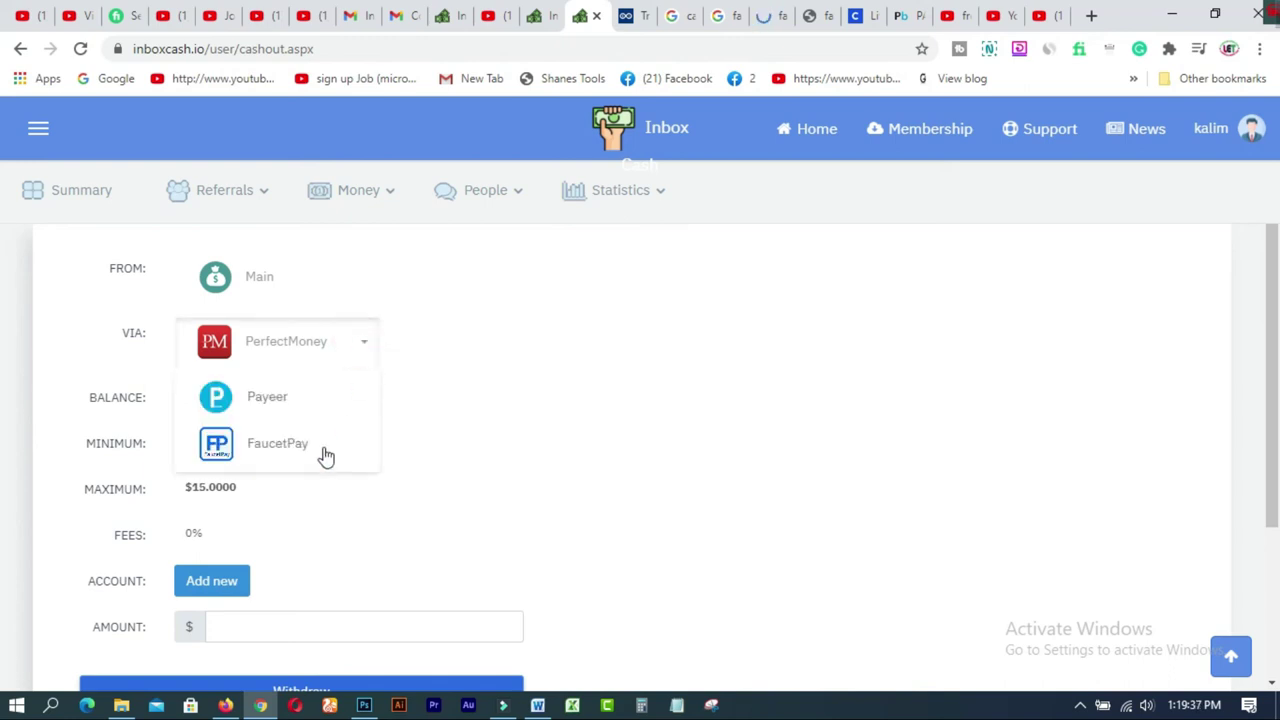
left_click(923, 432)
scroll(1265, 386, "down", 3)
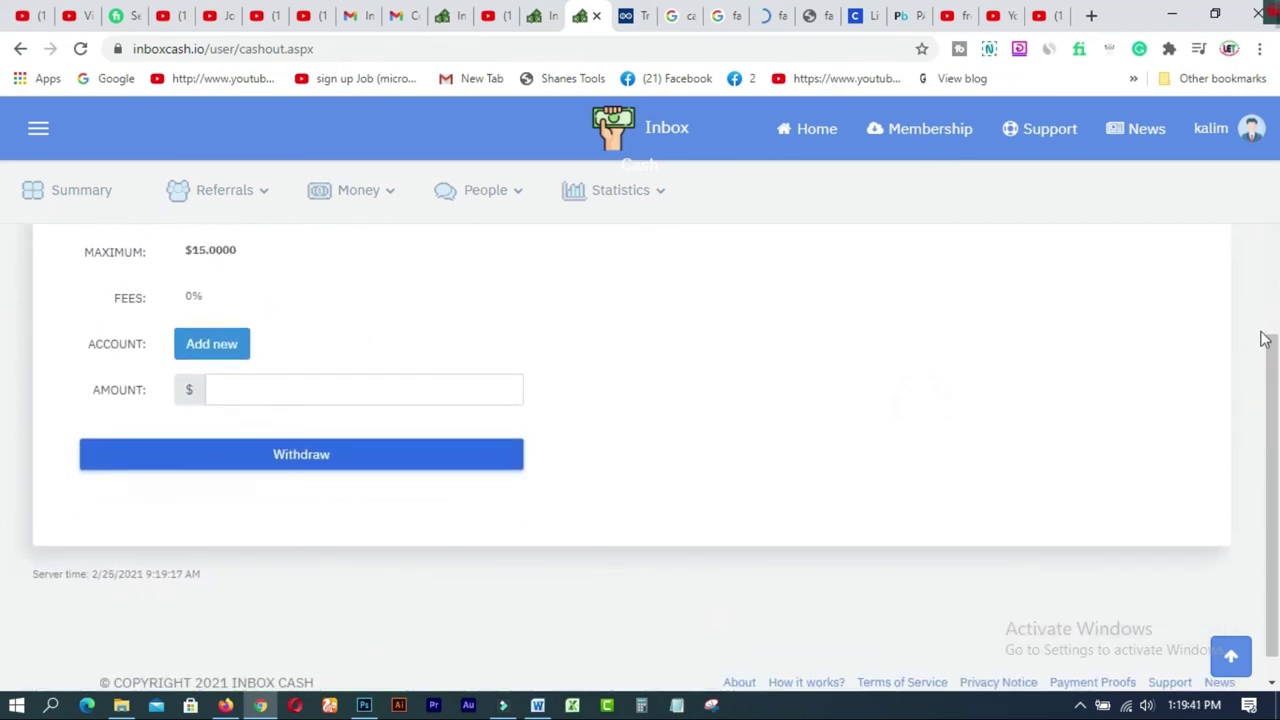
scroll(1268, 355, "up", 1)
left_click_drag(1276, 340, 1278, 283)
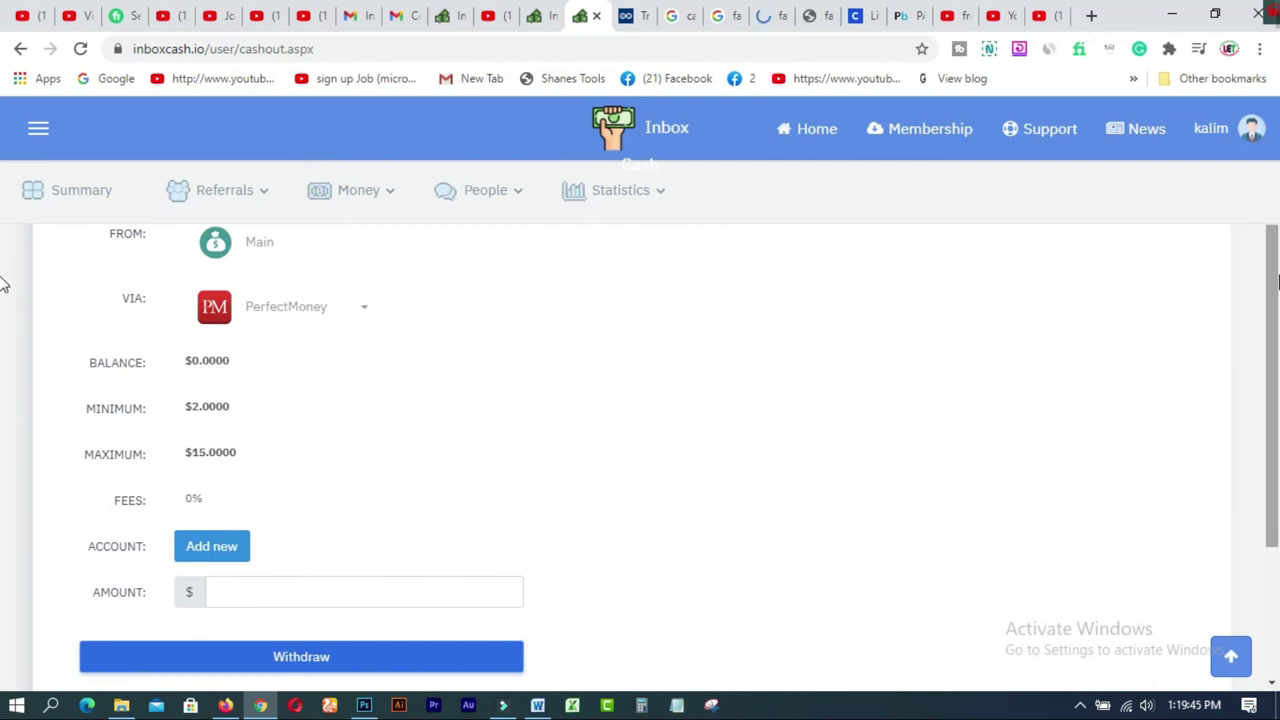
Switch to the learning & earning tube channel on YouTube and look through its uploaded videos, ending at the channel header
left_click(490, 26)
mouse_move(377, 457)
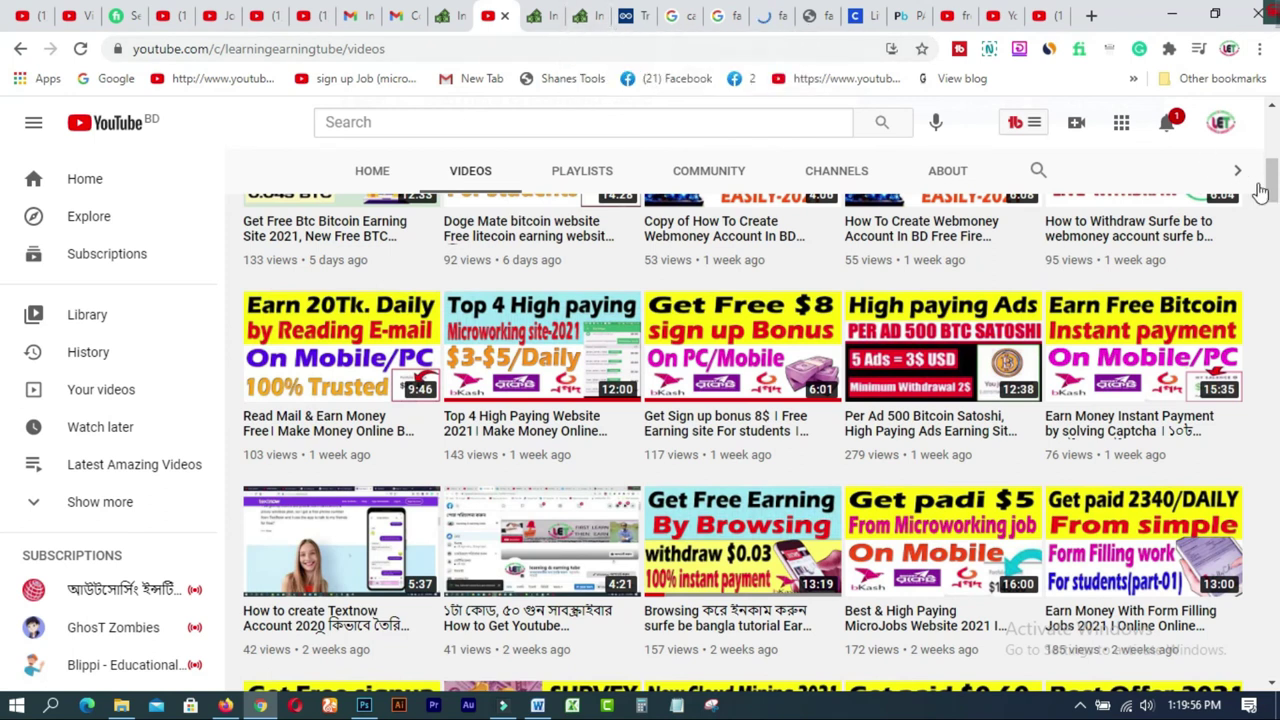
key("Home")
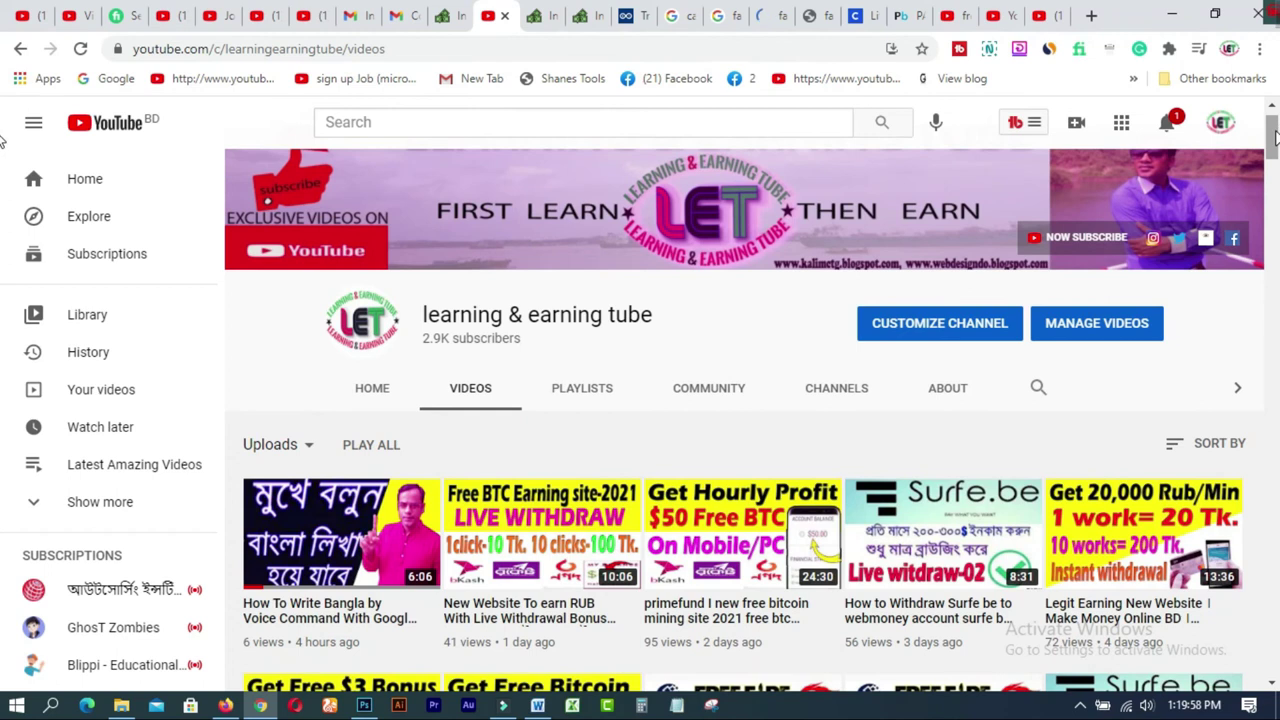